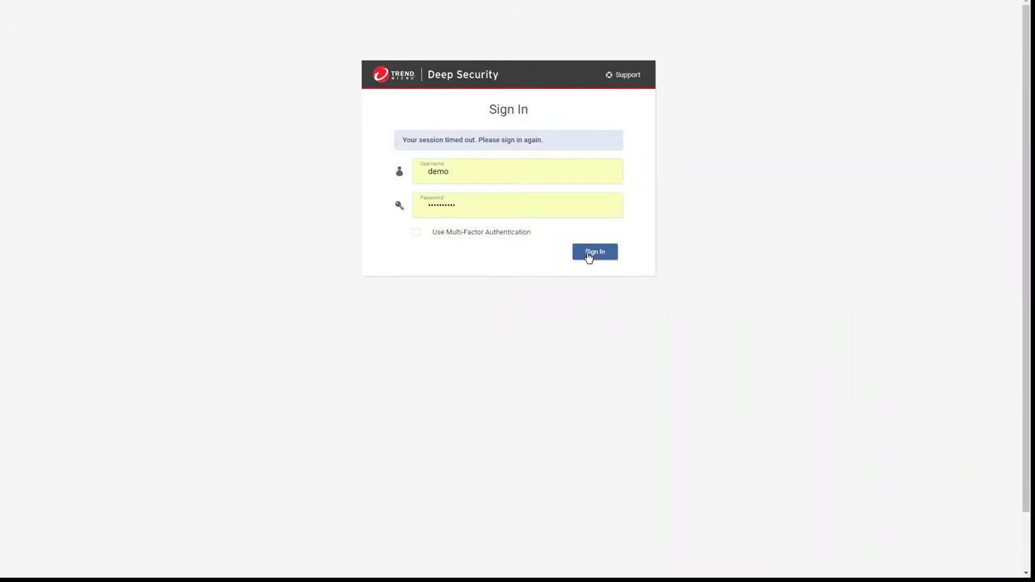
# Sign in with the prefilled credentials and display the computer list for the Windows Servers smart folder.
pyautogui.click(590, 254)
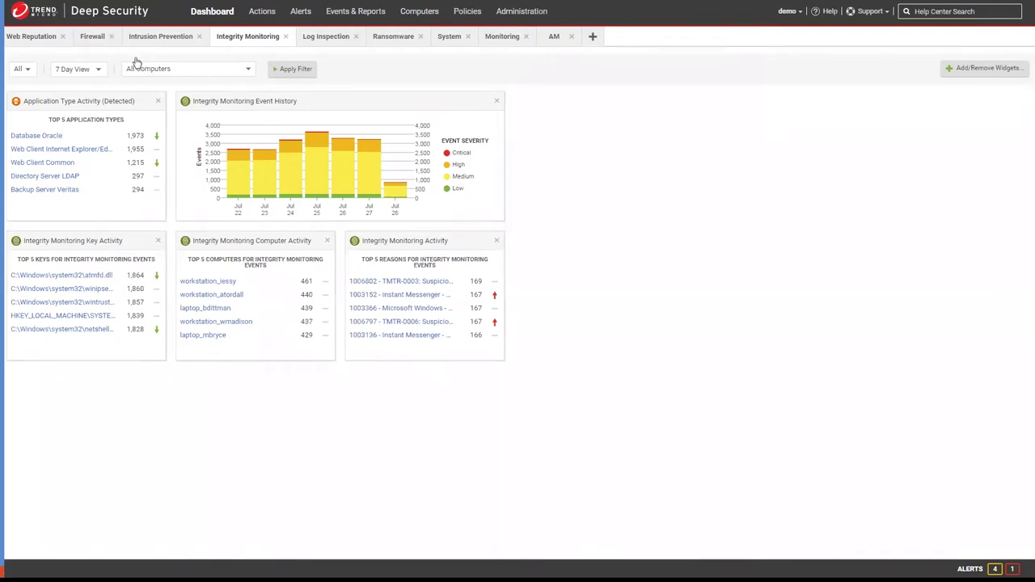
pyautogui.click(208, 12)
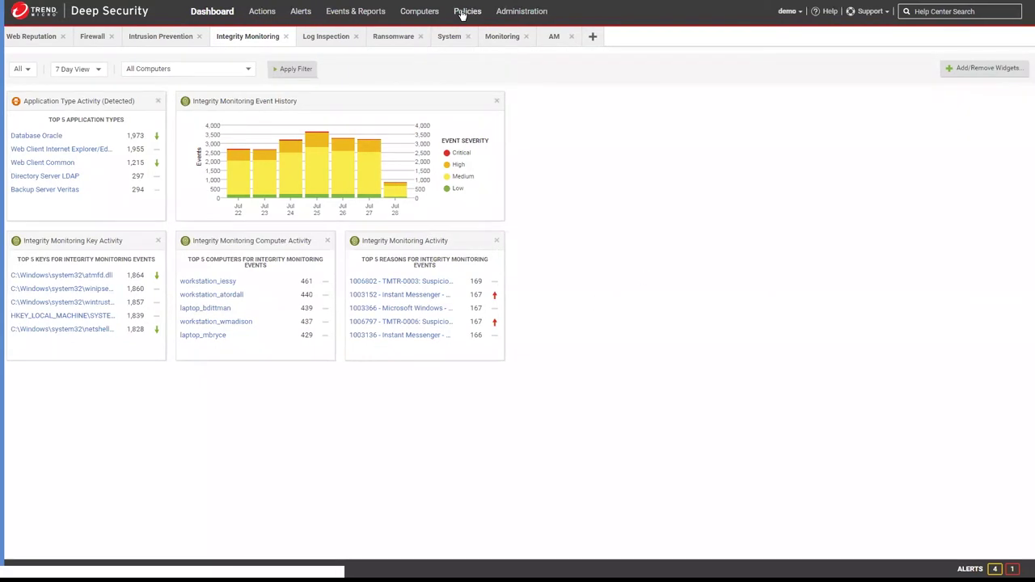
pyautogui.click(422, 16)
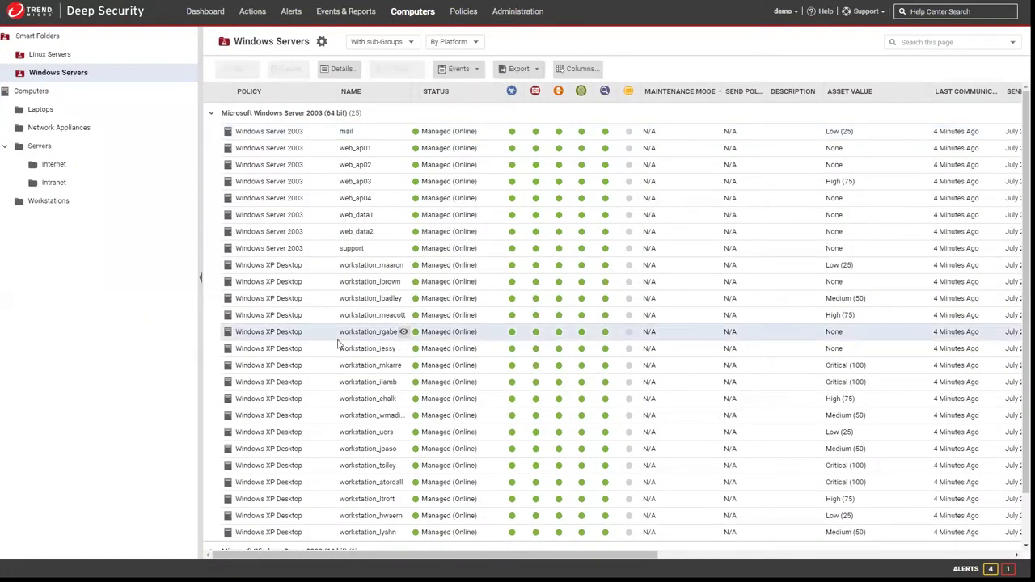
pyautogui.scroll(-3, 336, 353)
pyautogui.scroll(3, 337, 352)
# Open the details of the web_data2 computer and move its window over the middle of the computer list.
pyautogui.click(281, 203)
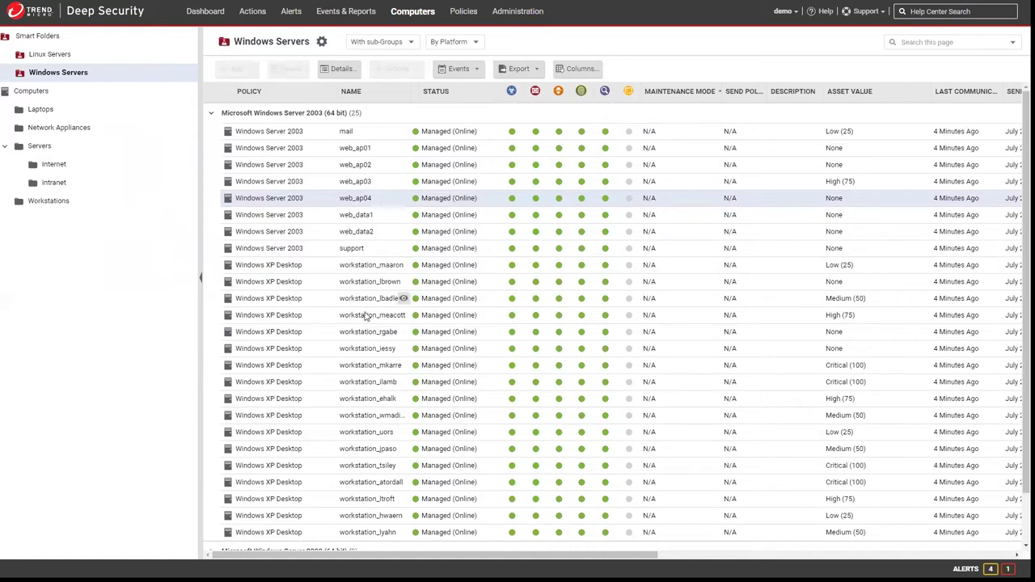
pyautogui.doubleClick(313, 232)
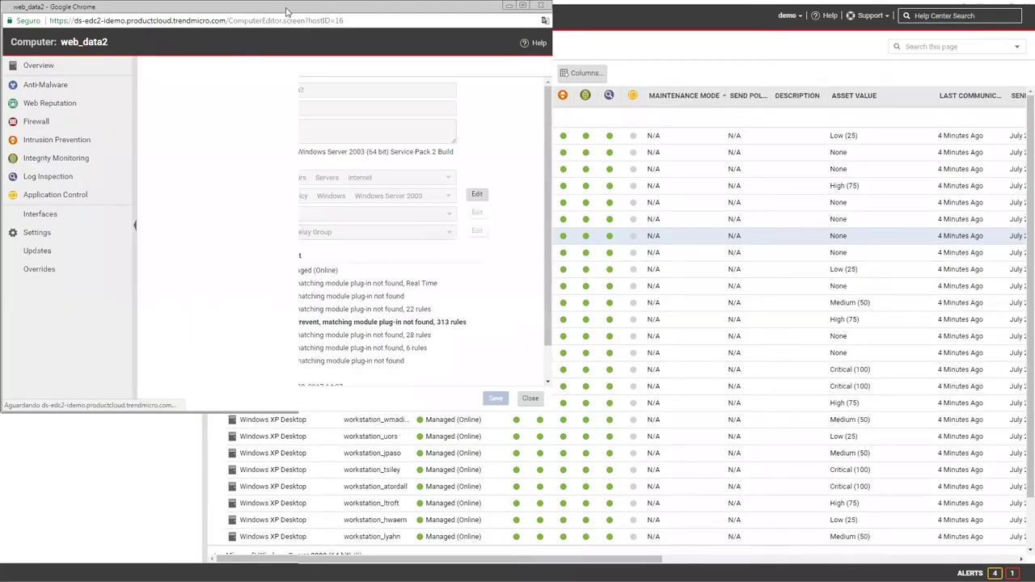
pyautogui.moveTo(287, 11); pyautogui.dragTo(470, 69)
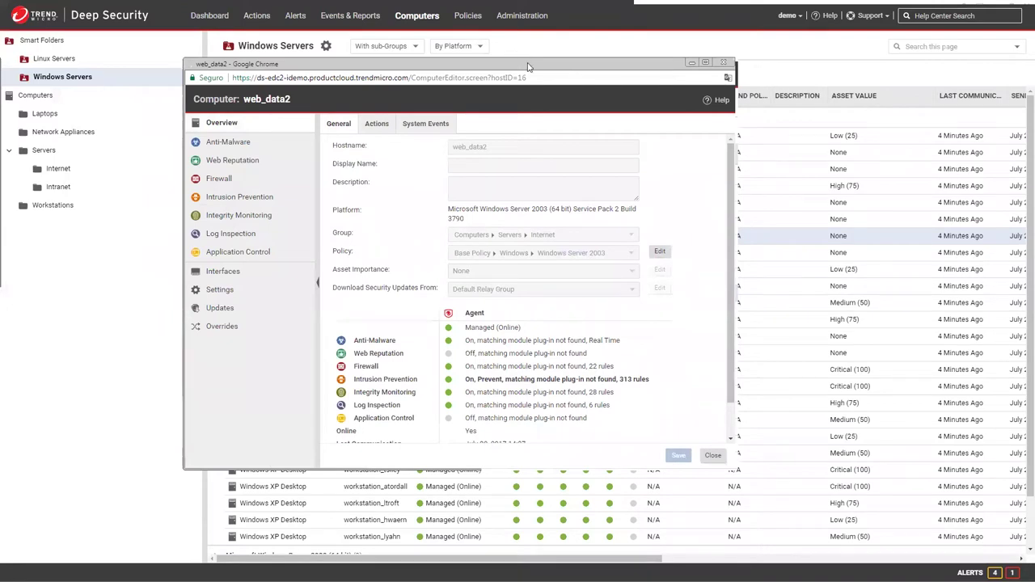
pyautogui.moveTo(528, 66); pyautogui.dragTo(543, 69)
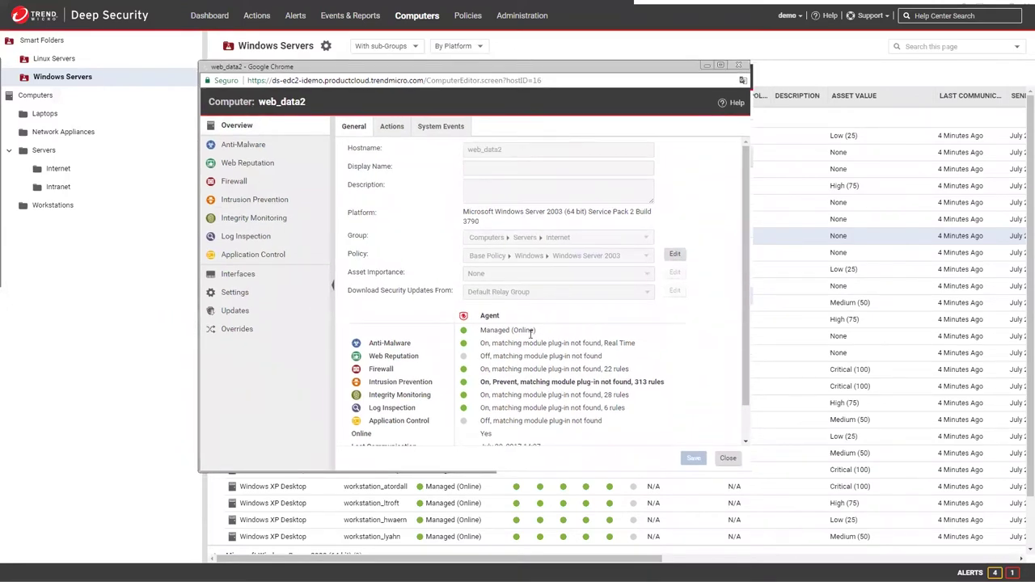
# Show web_data2's Intrusion Prevention settings and open the list for assigning and unassigning IPS rules.
pyautogui.click(240, 202)
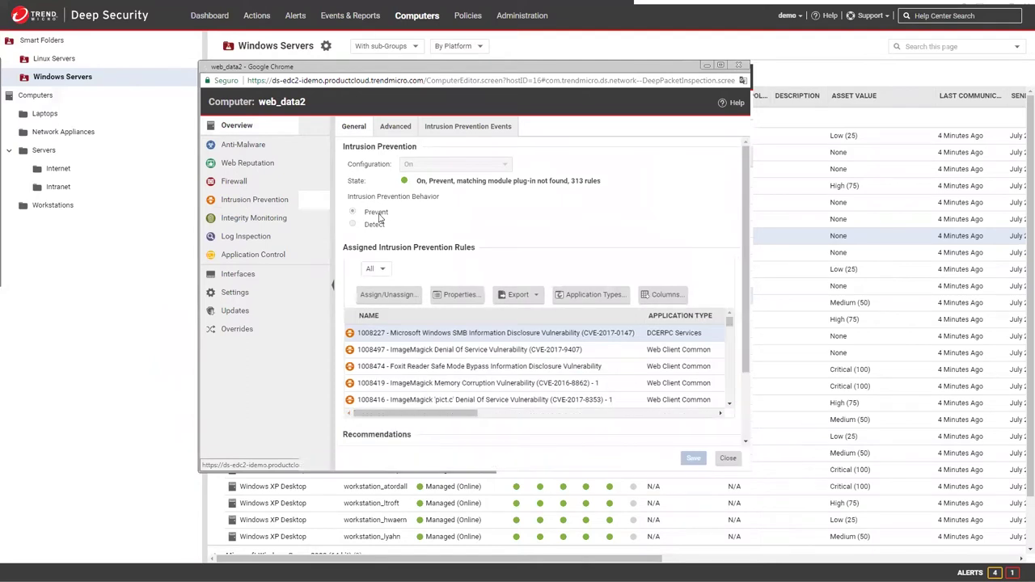
pyautogui.moveTo(746, 239); pyautogui.dragTo(748, 304)
pyautogui.scroll(2, 749, 304)
pyautogui.click(392, 295)
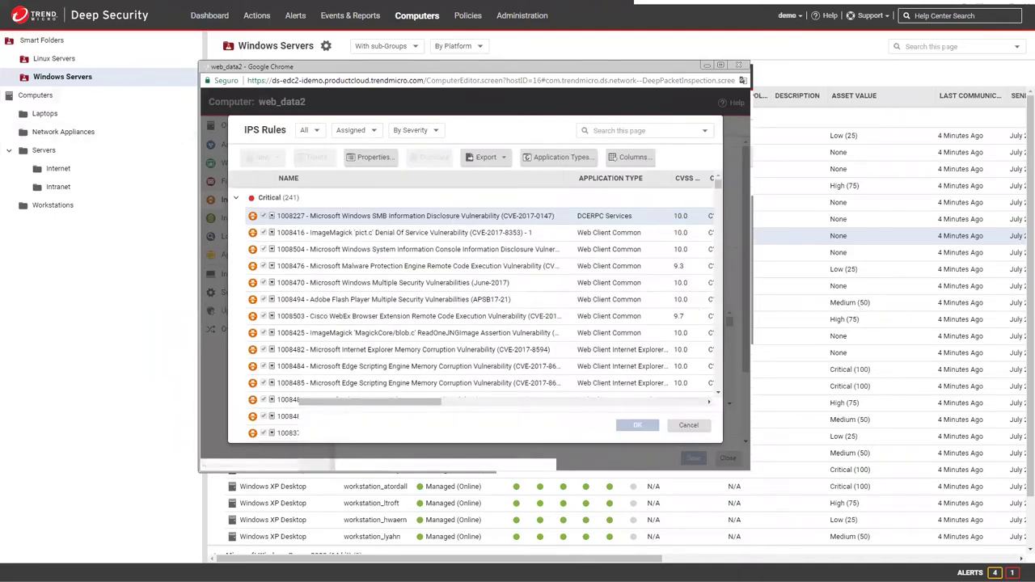
# Search the assigned IPS rules for "ransomware".
pyautogui.click(610, 131)
pyautogui.click(609, 131)
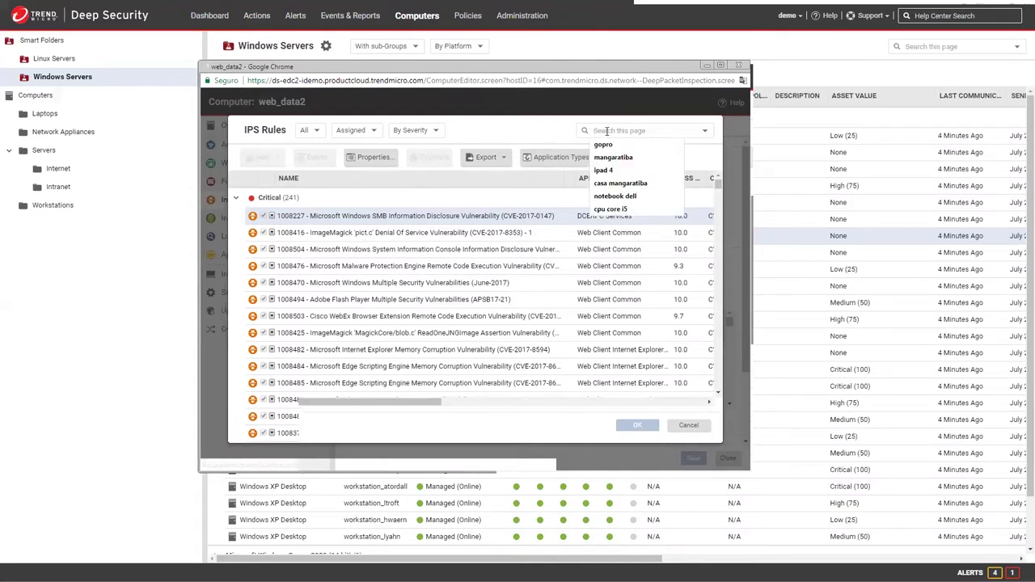
pyautogui.write('ransomware')
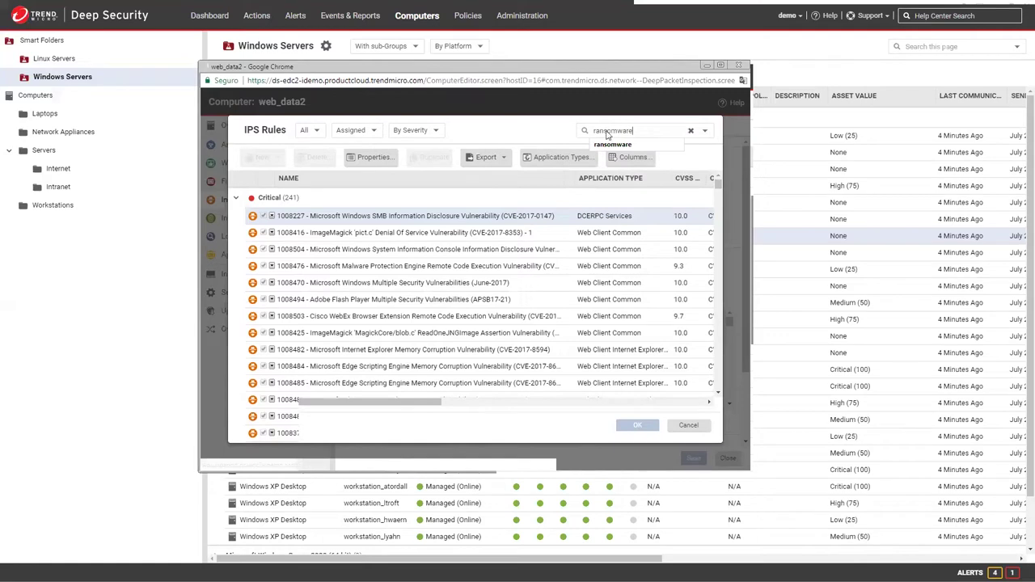
pyautogui.press('Return')
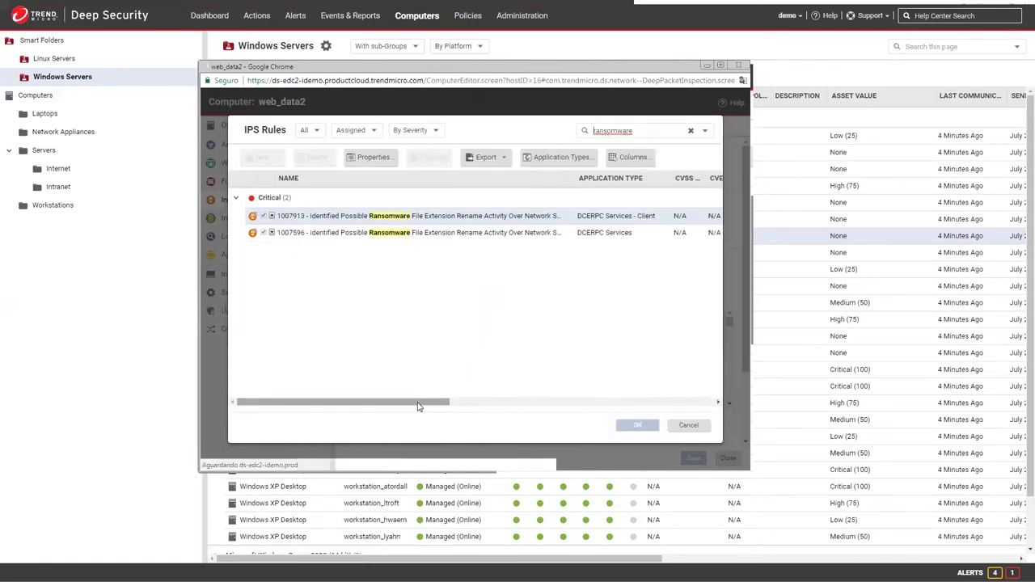
# Open the properties of rule 1007913 on ransomware file extension renaming and enlarge its window.
pyautogui.click(339, 234)
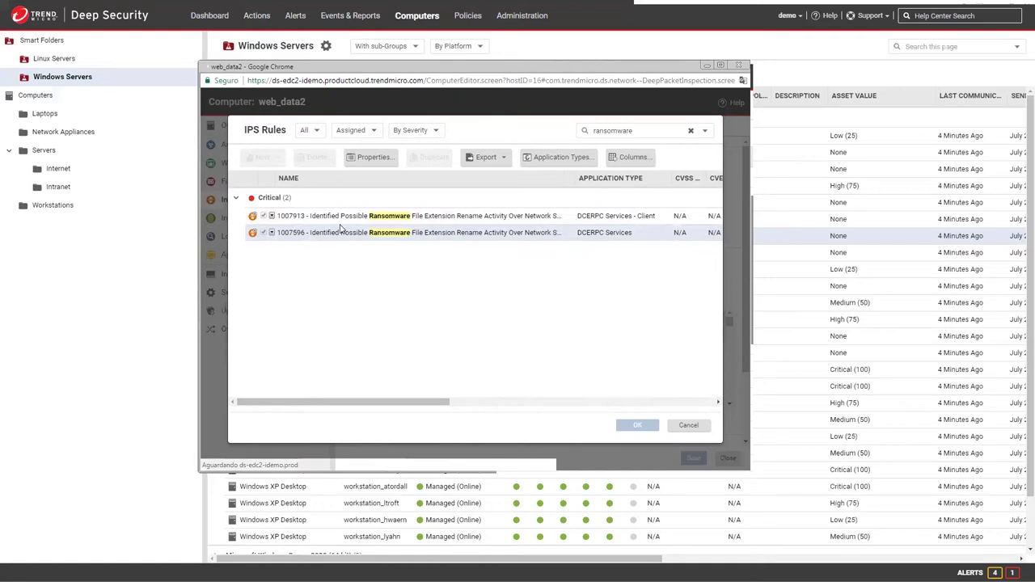
pyautogui.doubleClick(342, 219)
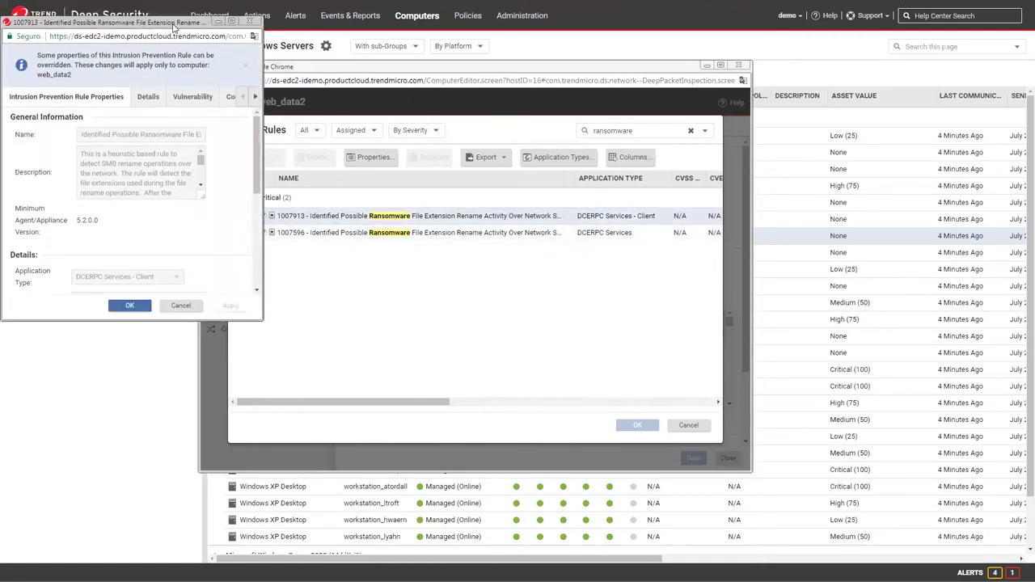
pyautogui.moveTo(173, 25); pyautogui.dragTo(345, 109)
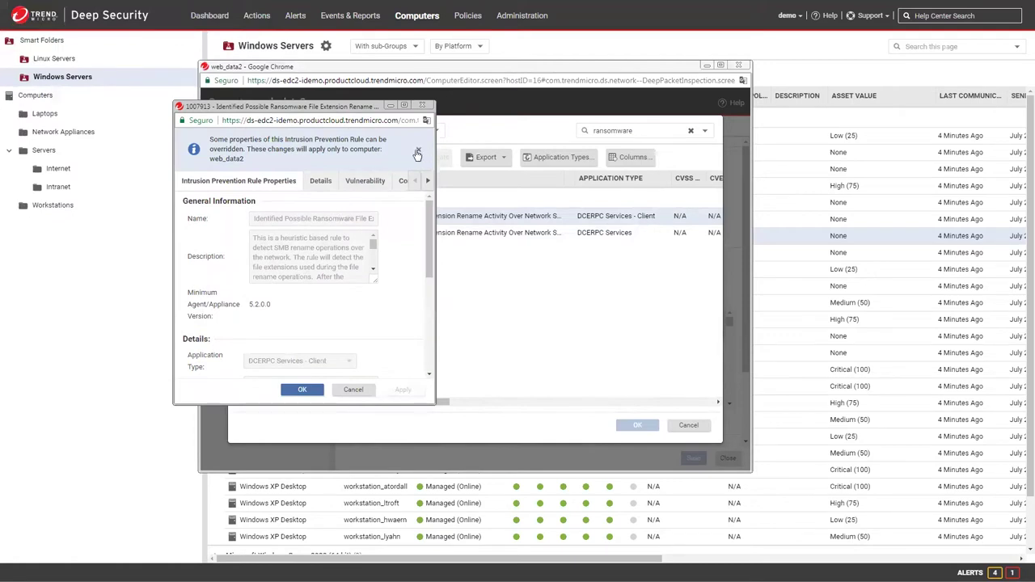
pyautogui.scroll(-1, 418, 363)
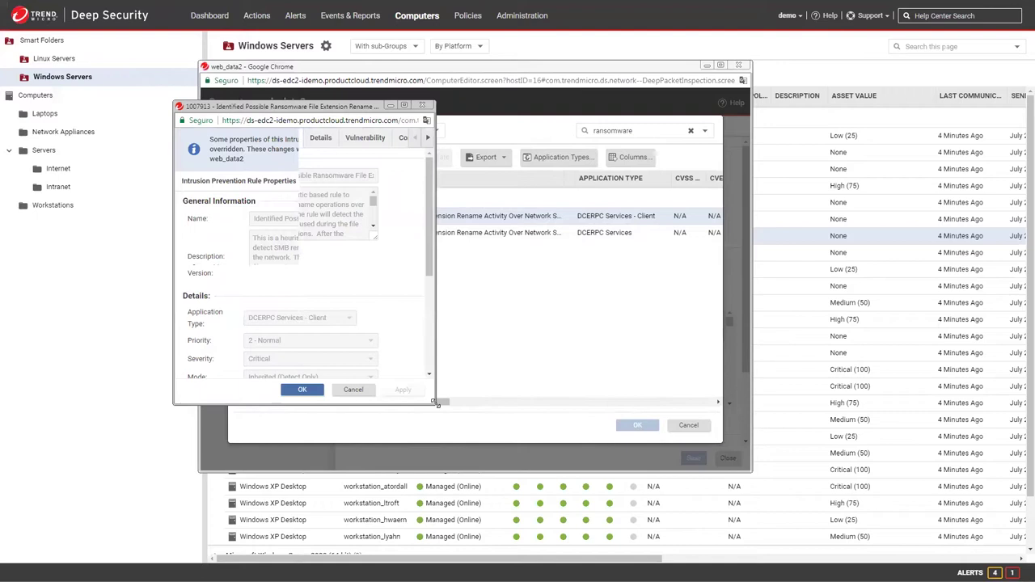
pyautogui.moveTo(435, 401); pyautogui.dragTo(646, 497)
# Review the ransomware rule's details, vulnerability and configuration options, closing the rule and the IPS rule list without changes.
pyautogui.click(320, 138)
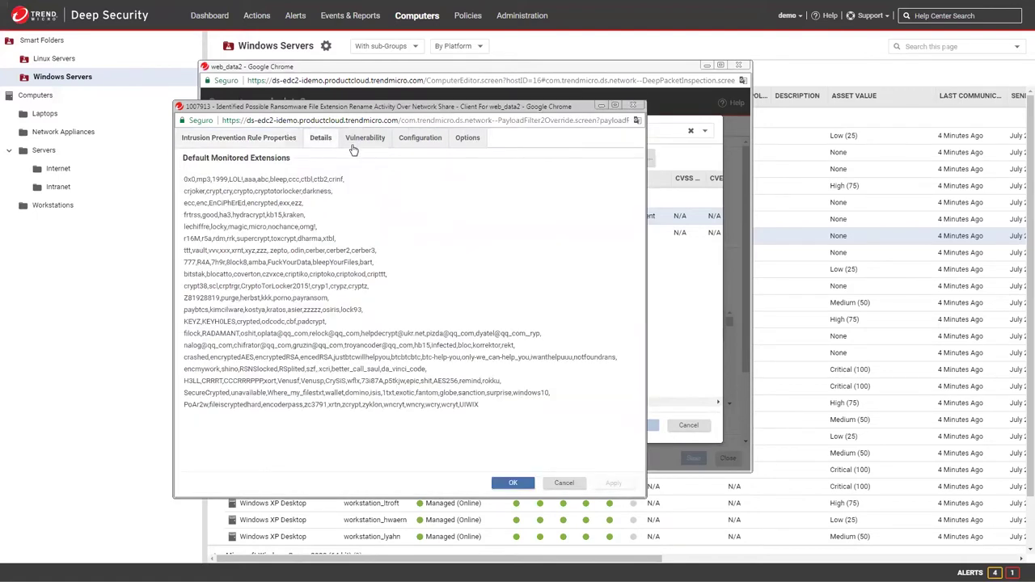
pyautogui.click(359, 141)
pyautogui.click(412, 144)
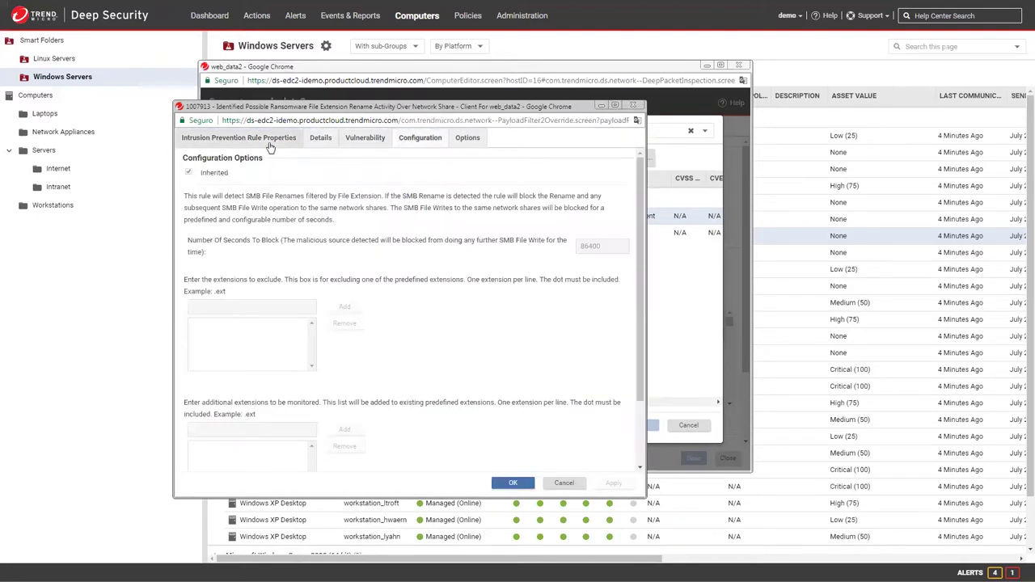
pyautogui.scroll(-1, 421, 256)
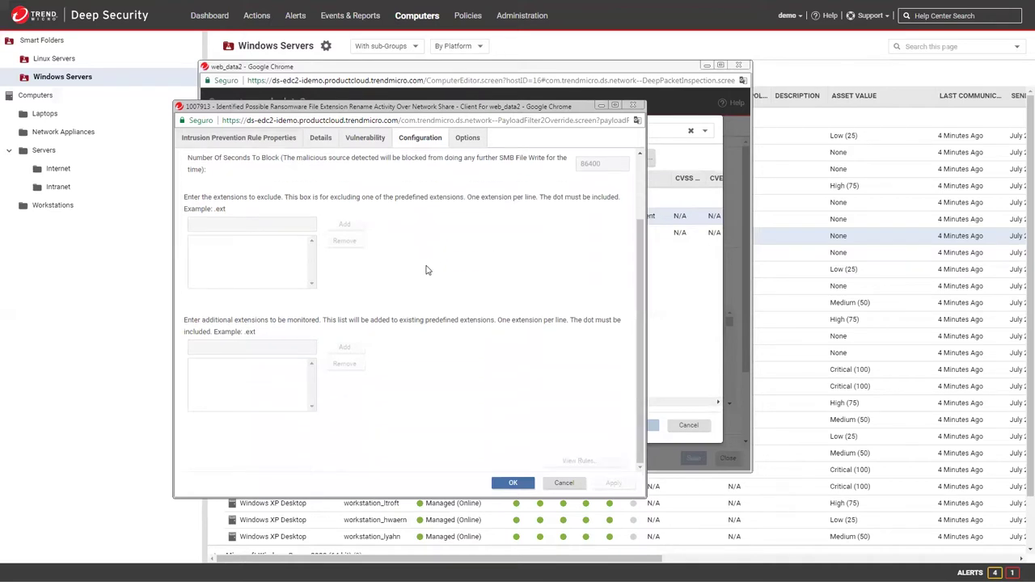
pyautogui.click(637, 109)
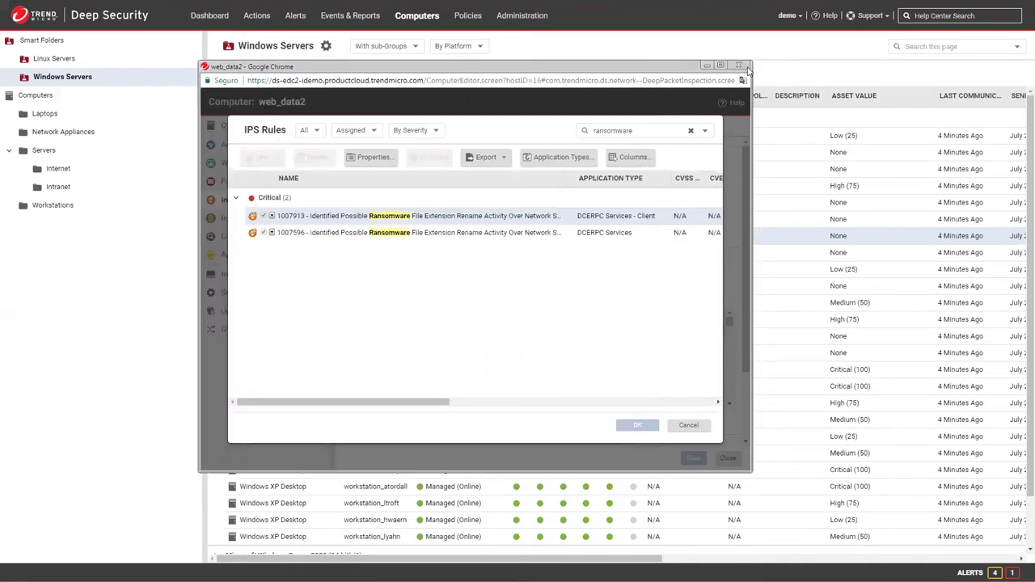
pyautogui.click(687, 425)
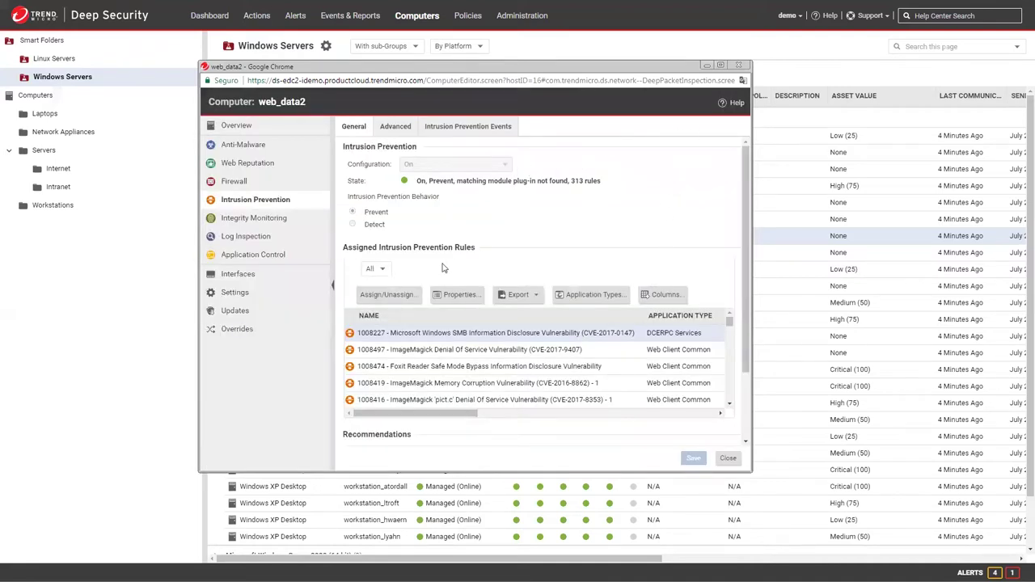
# View web_data2's Firewall settings, including the Reconnaissance section.
pyautogui.click(250, 162)
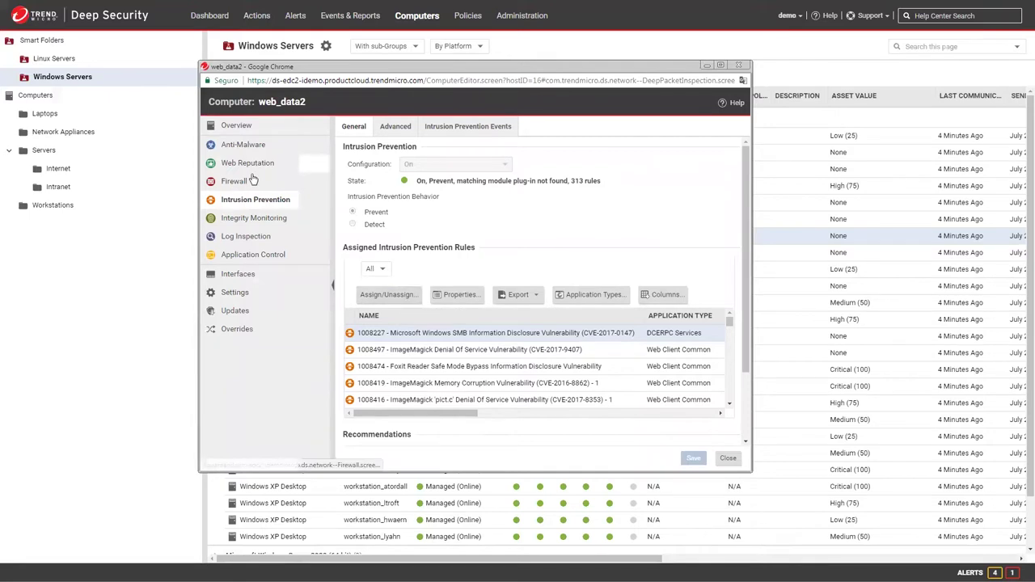
pyautogui.click(240, 181)
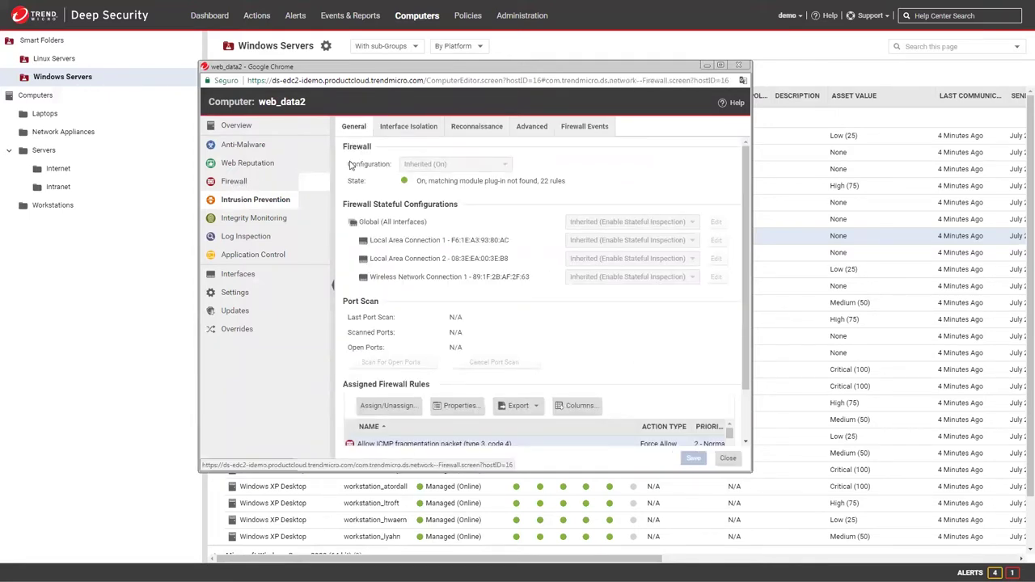
pyautogui.click(485, 128)
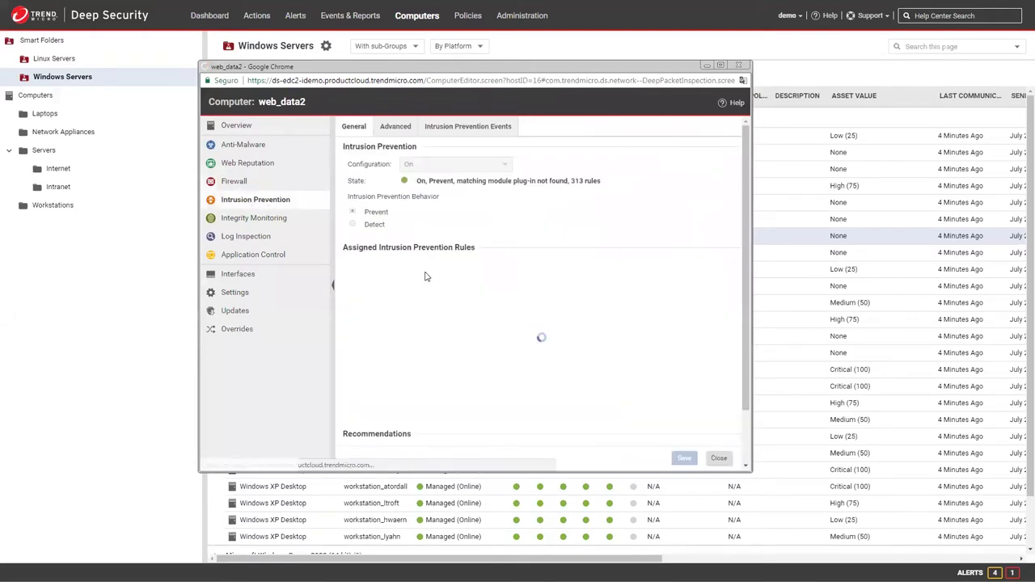
# Reopen the IPS rule assignment list from Intrusion Prevention and search it for "ms17-010".
pyautogui.click(397, 295)
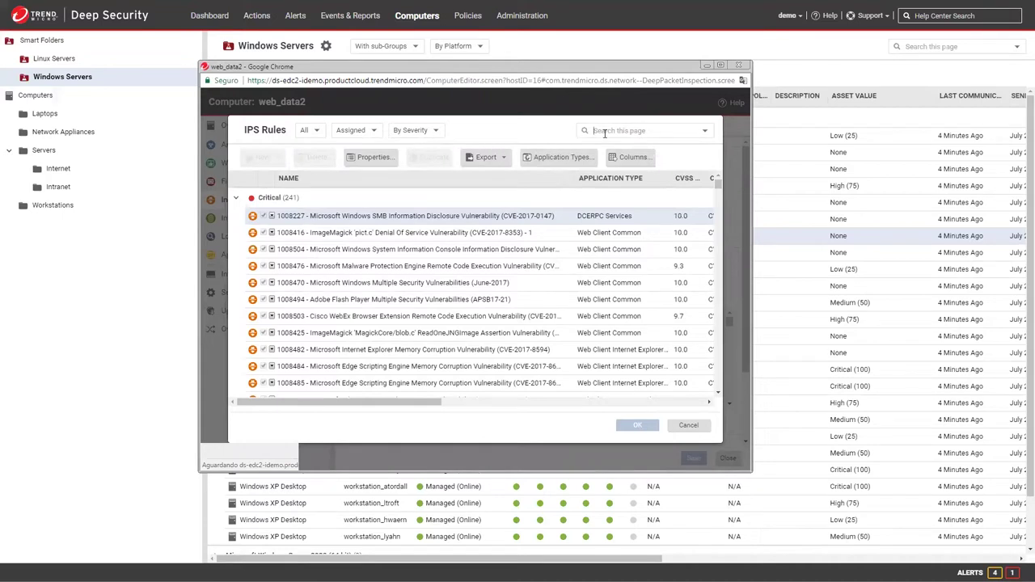
pyautogui.write('ms17')
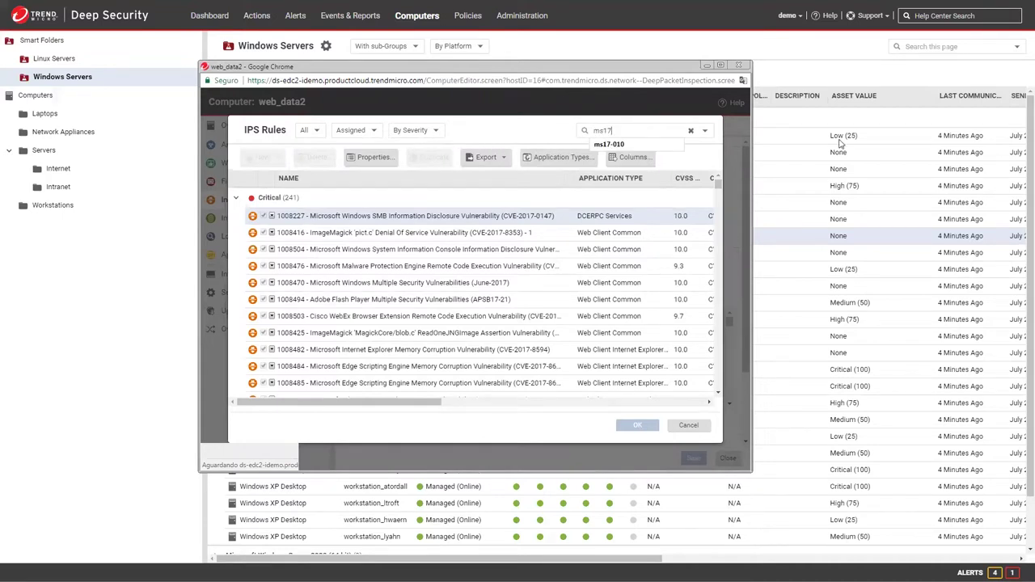
pyautogui.click(658, 144)
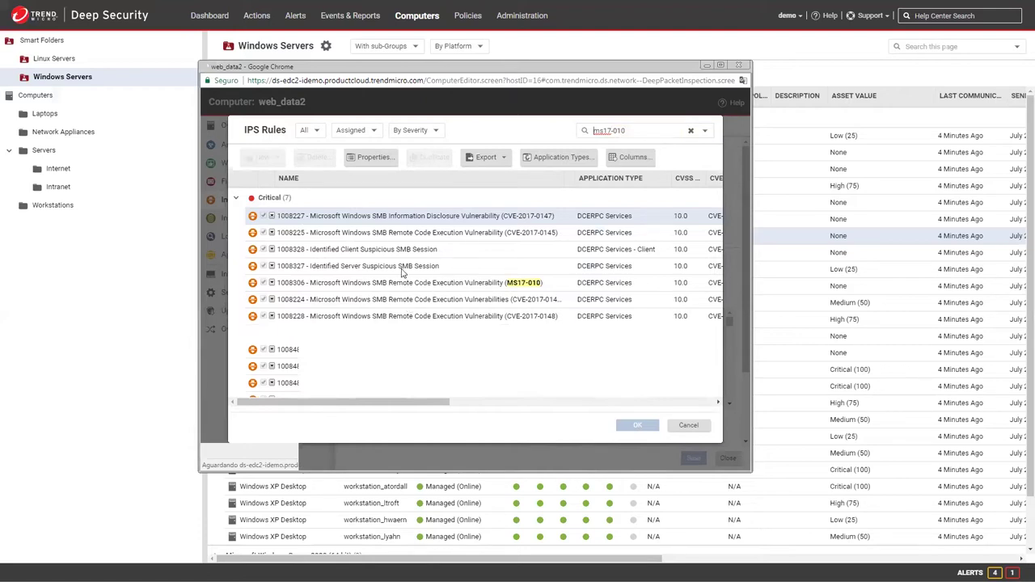
# Examine the MS17-010 SMB rule's CVE, issue date, priority, type and category in the rule list.
pyautogui.click(439, 290)
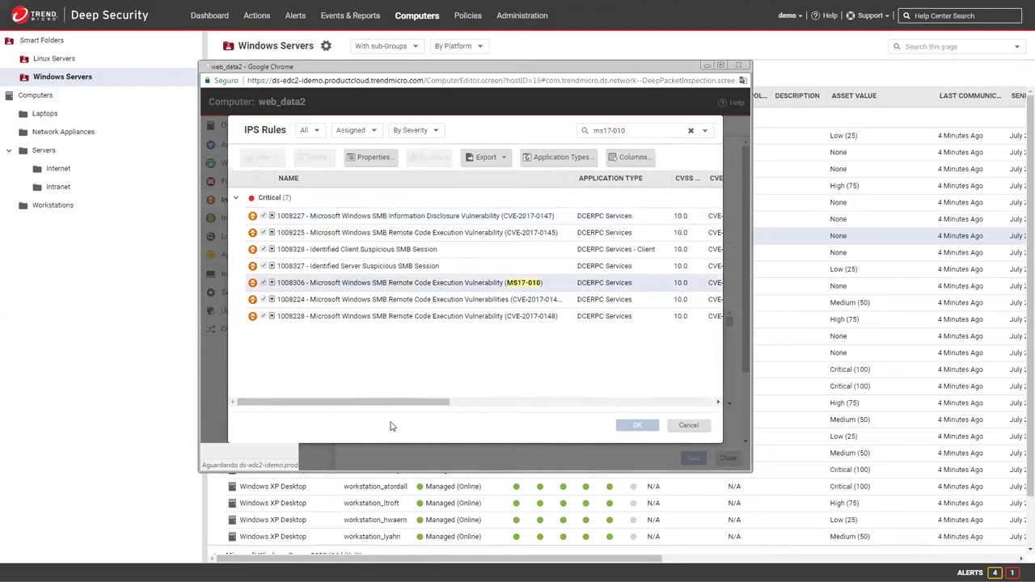
pyautogui.moveTo(395, 406); pyautogui.dragTo(511, 404)
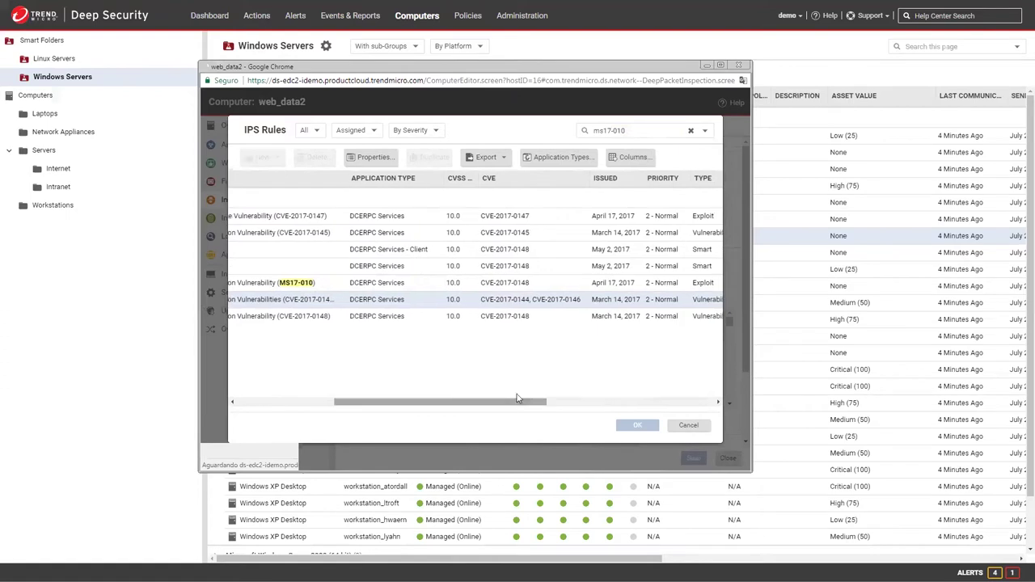
pyautogui.click(612, 287)
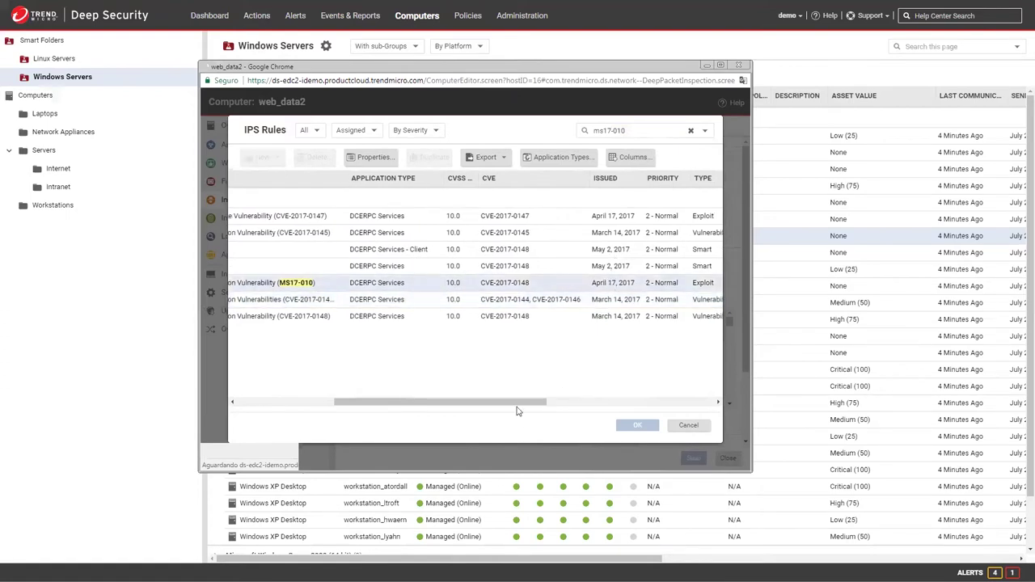
pyautogui.moveTo(519, 406); pyautogui.dragTo(559, 404)
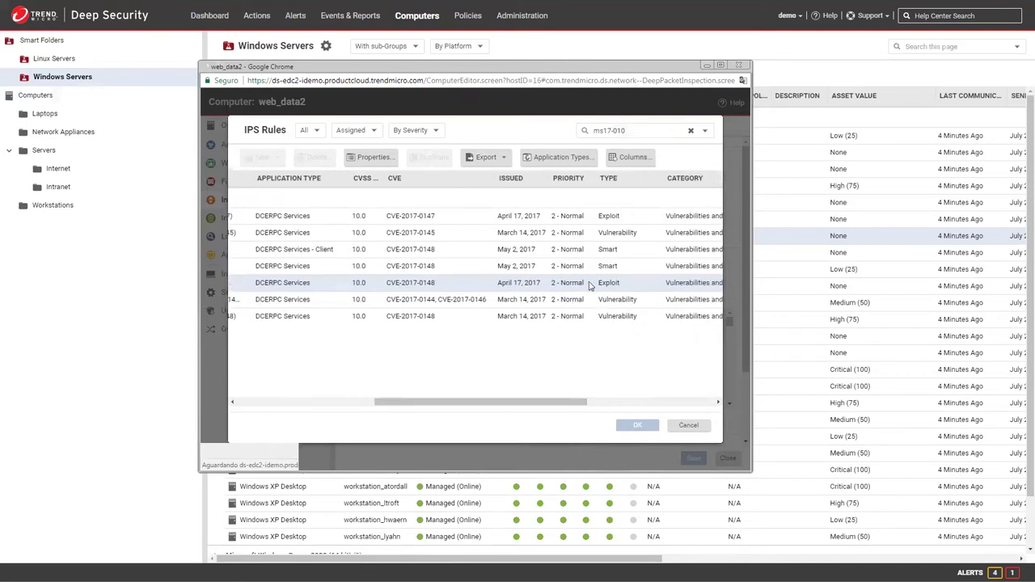
pyautogui.moveTo(557, 404); pyautogui.dragTo(398, 372)
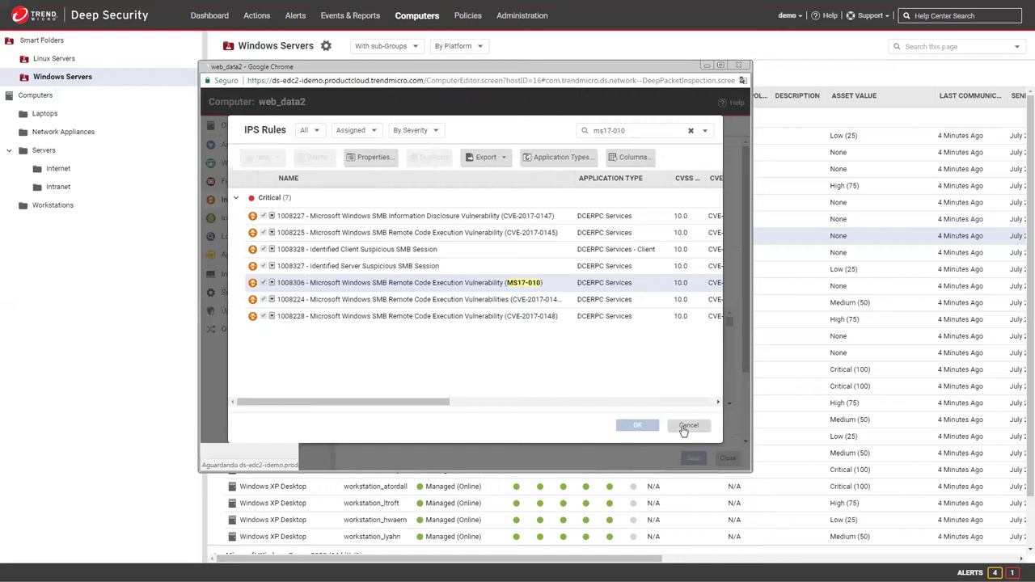
# Search the assigned IPS rules for "sql".
pyautogui.click(636, 130)
pyautogui.write('smb')
pyautogui.press('Return')
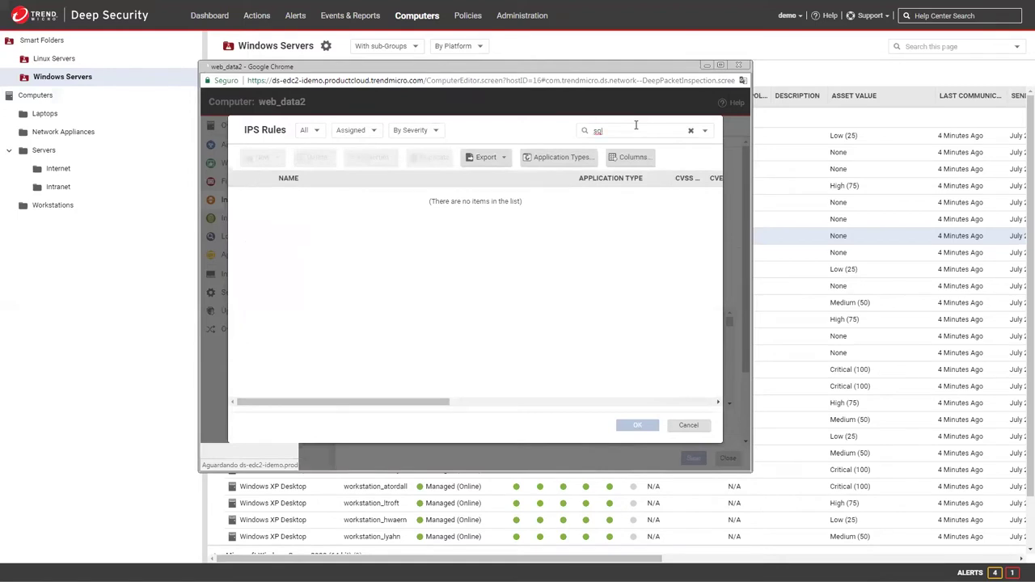
# Search the assigned IPS rules for "java" and close the rule list without changes.
pyautogui.click(619, 130)
pyautogui.press('BackSpace')
pyautogui.press('BackSpace')
pyautogui.write('java')
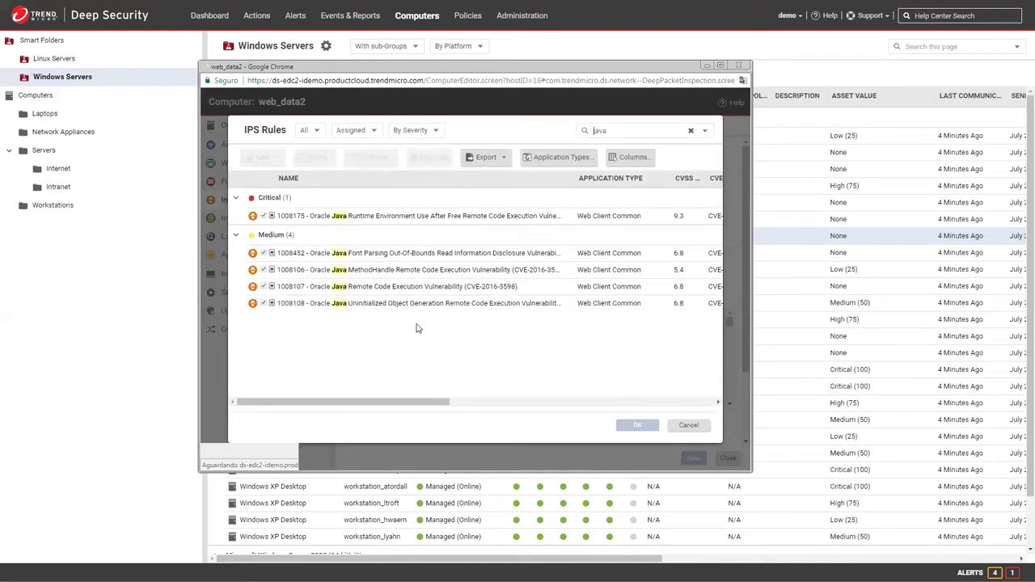
pyautogui.click(683, 426)
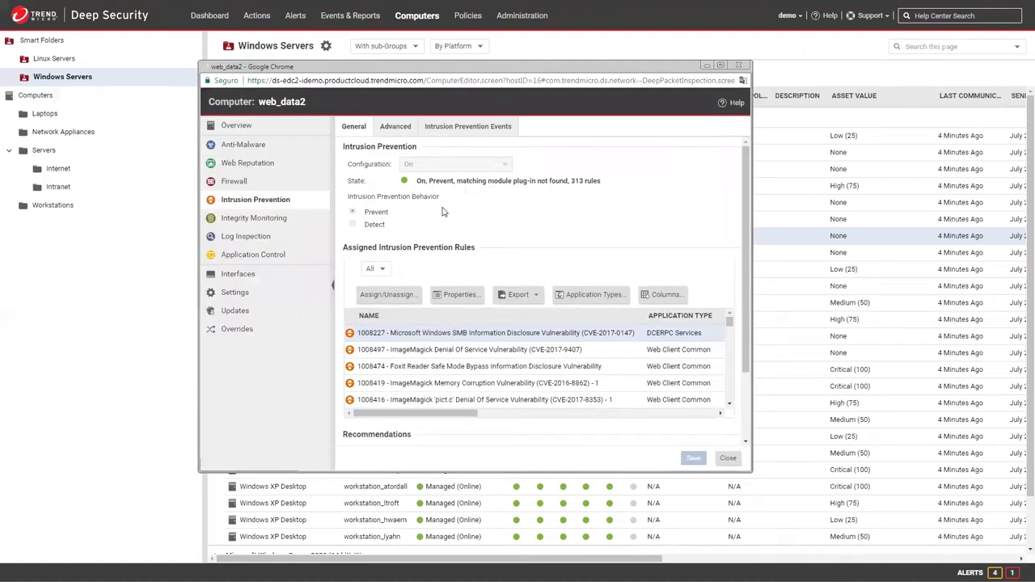
# Close the web_data2 editor and search the Intrusion Prevention Rules in the policies' common objects for "java".
pyautogui.click(725, 459)
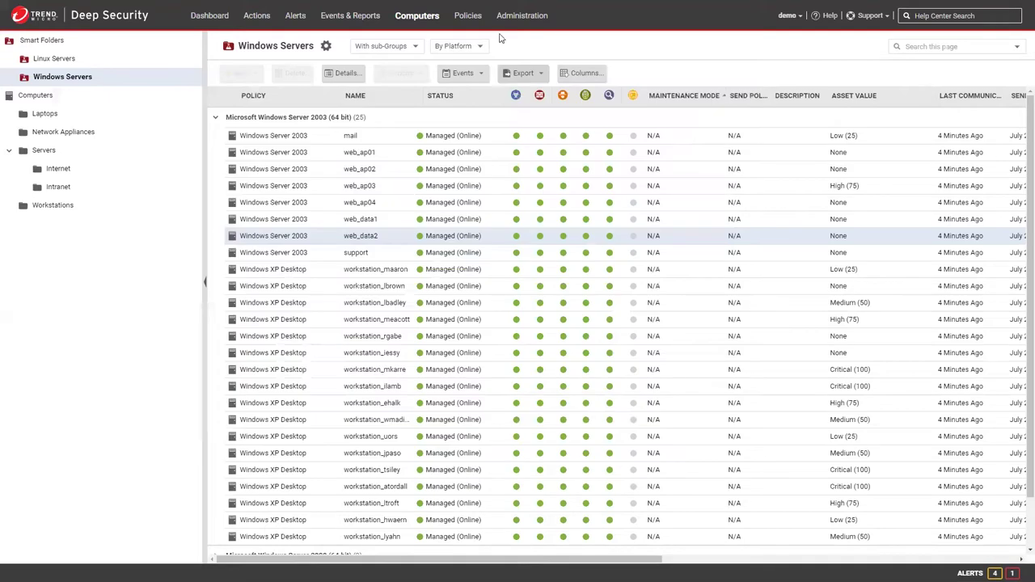
pyautogui.click(469, 20)
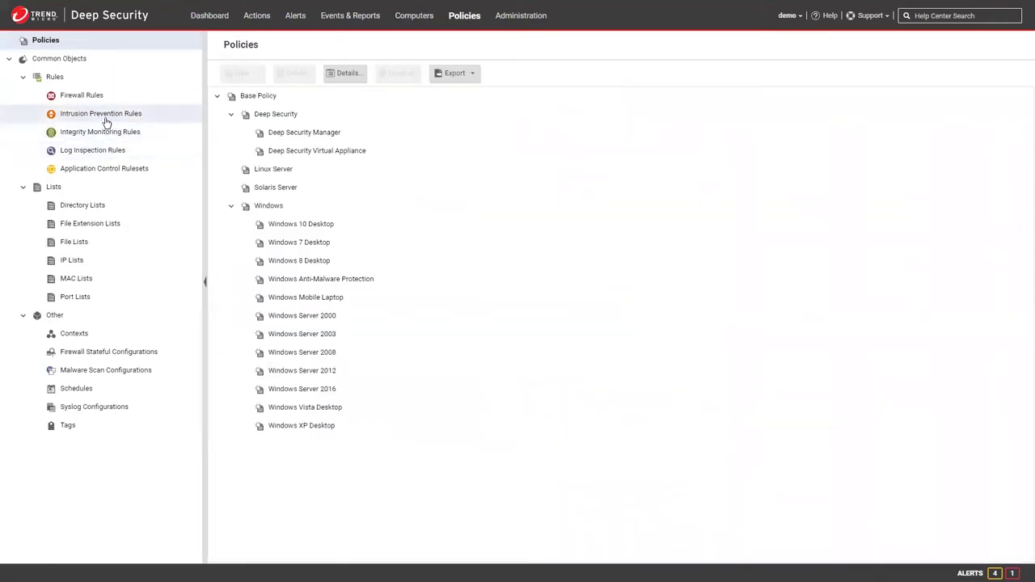
pyautogui.click(104, 117)
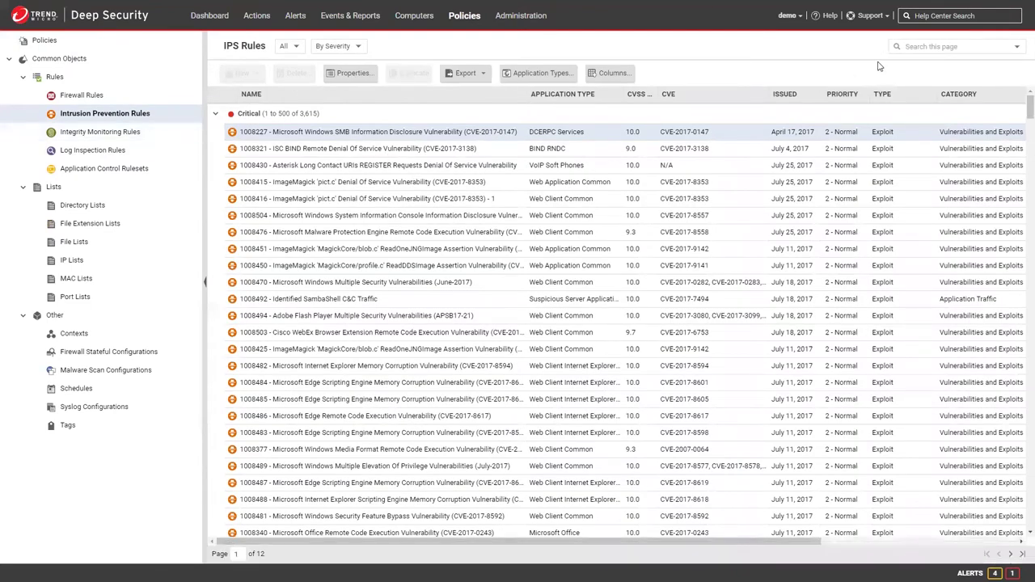
pyautogui.write('java')
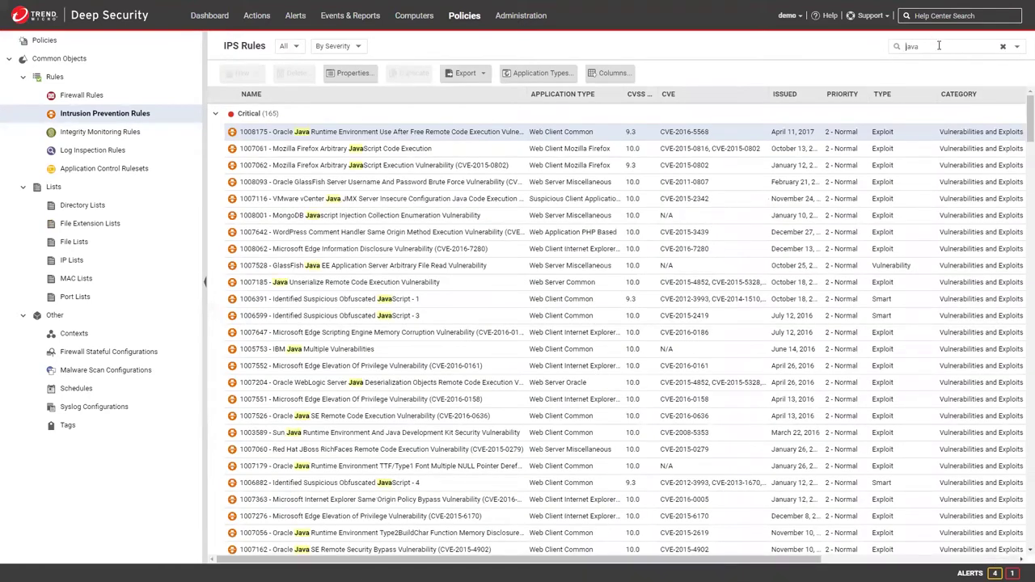
# Search the IPS rules for "ransomware".
pyautogui.hotkey('ctrl', 'a')
pyautogui.write('ran')
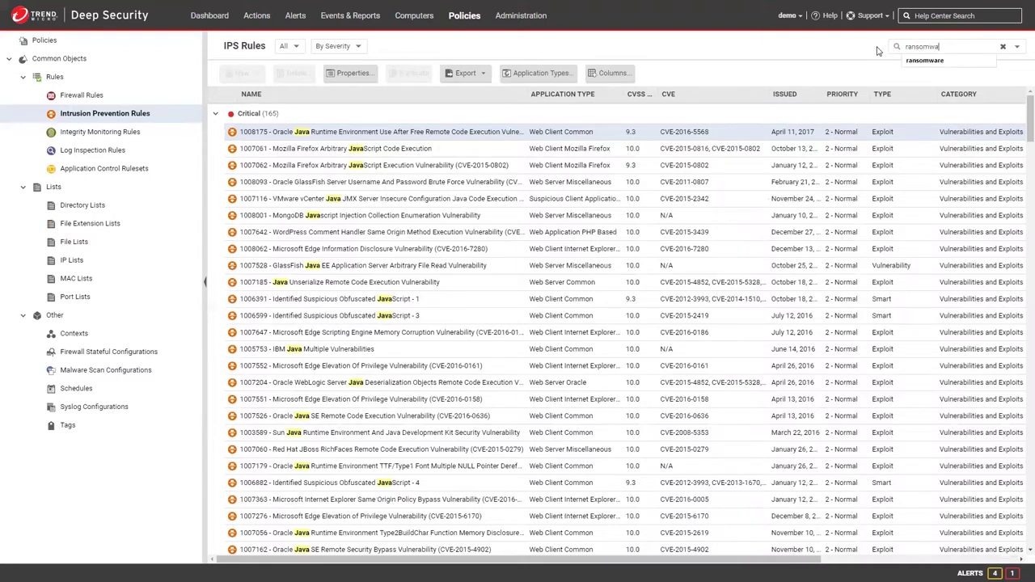
pyautogui.press('Return')
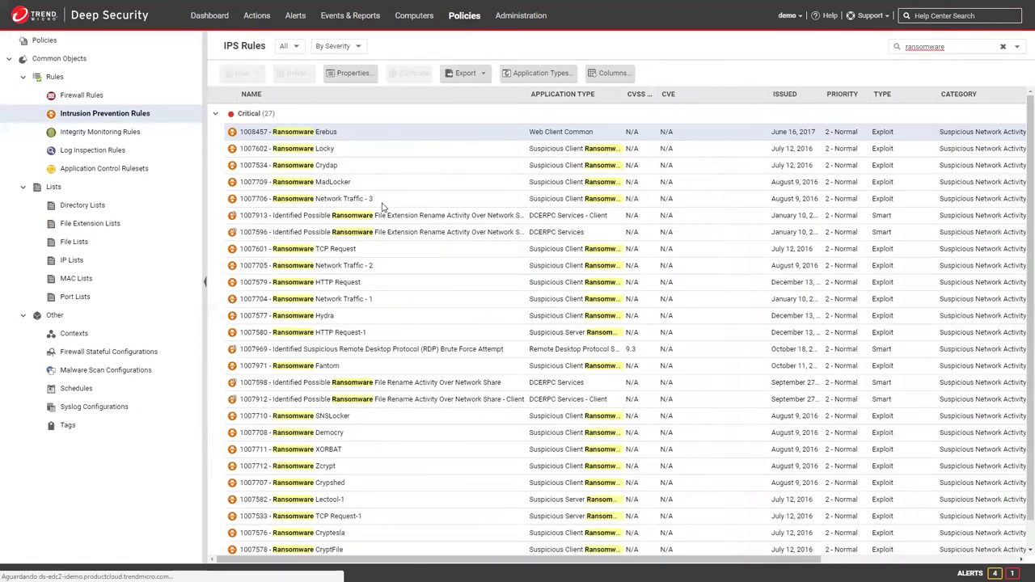
# Examine the listed ransomware rules, including the Locky, Network Traffic, Zcrypt and file extension rename activity entries.
pyautogui.click(349, 153)
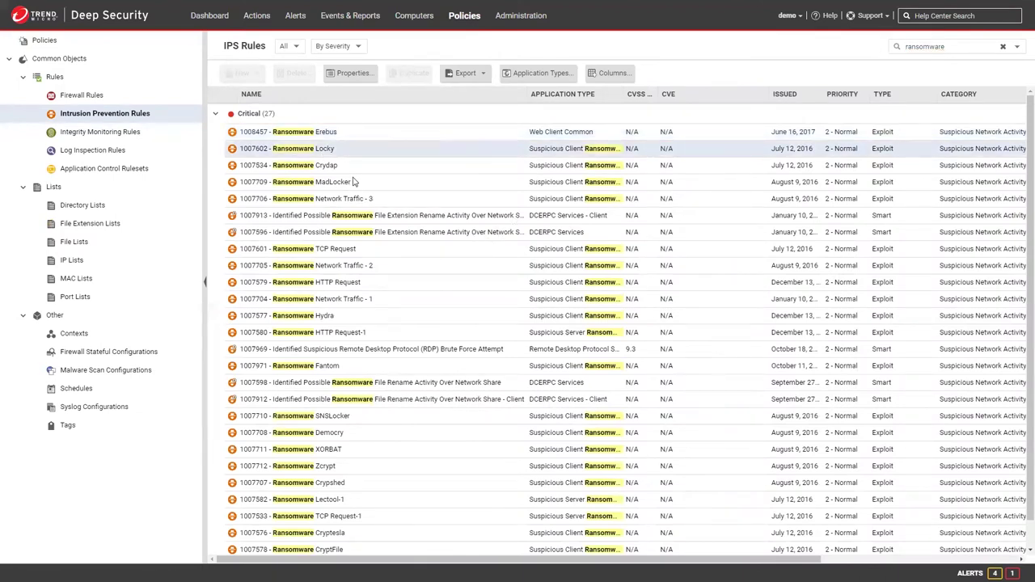
pyautogui.click(372, 268)
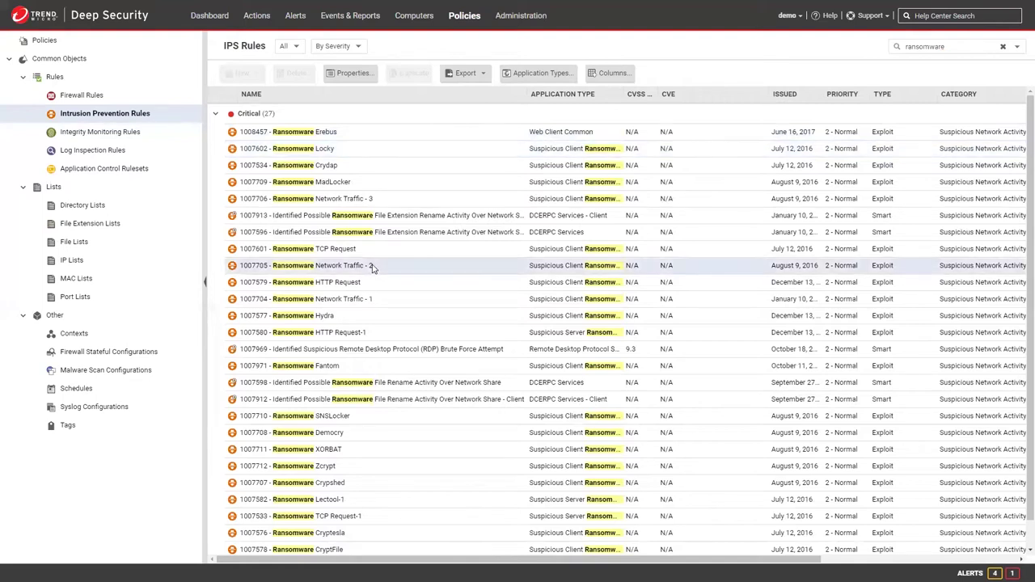
pyautogui.click(356, 467)
pyautogui.scroll(-1, 395, 449)
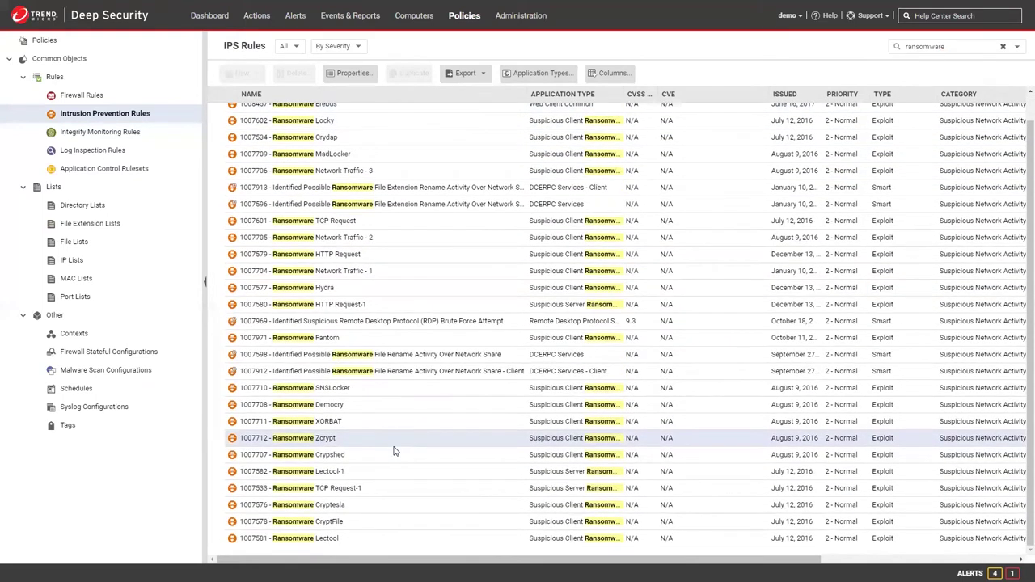
pyautogui.scroll(1, 387, 482)
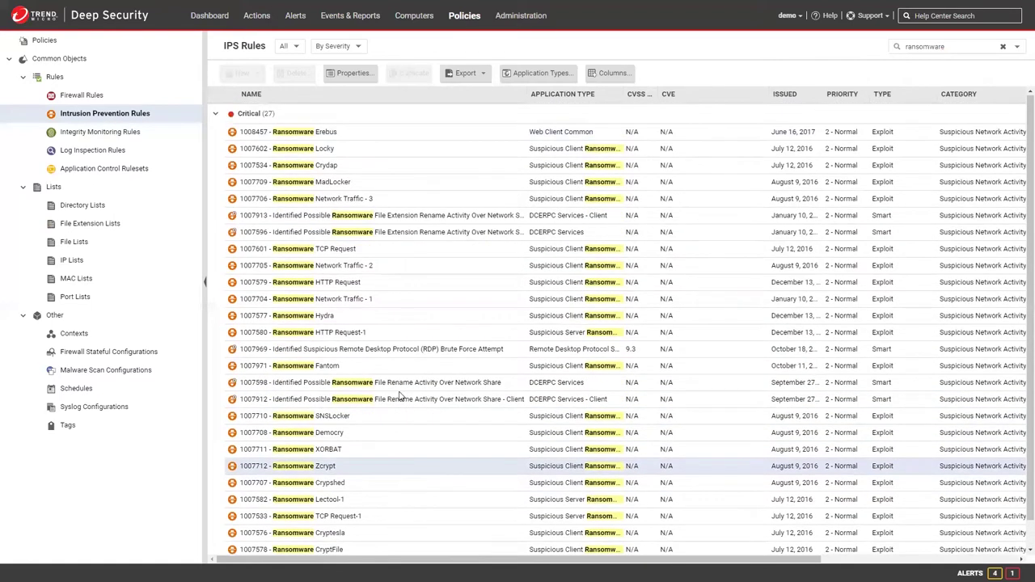
pyautogui.doubleClick(951, 47)
pyautogui.click(434, 220)
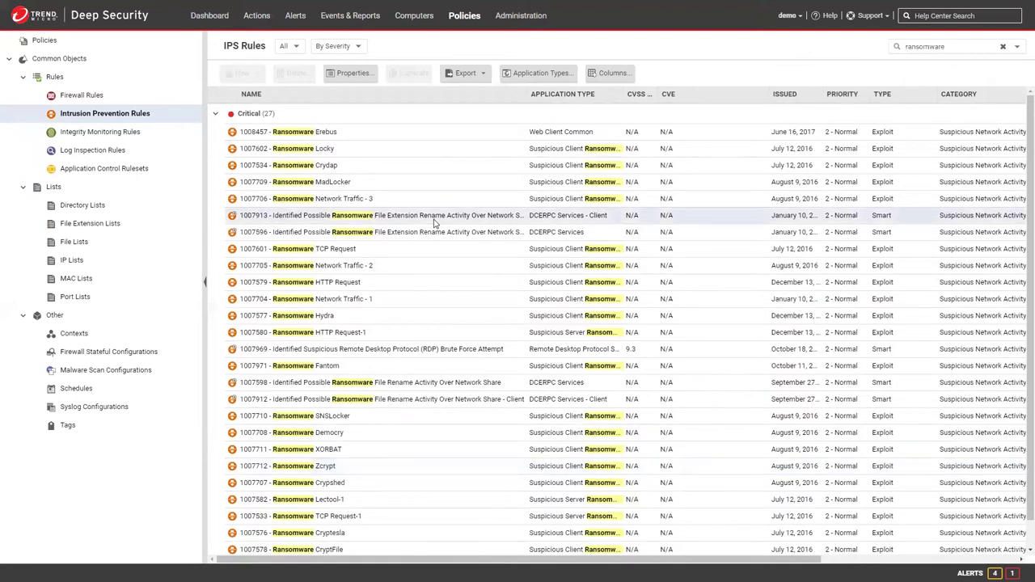
# Review the configuration options of rule 1007598 for ransomware file renames over a network share, leaving its properties without changes.
pyautogui.doubleClick(421, 386)
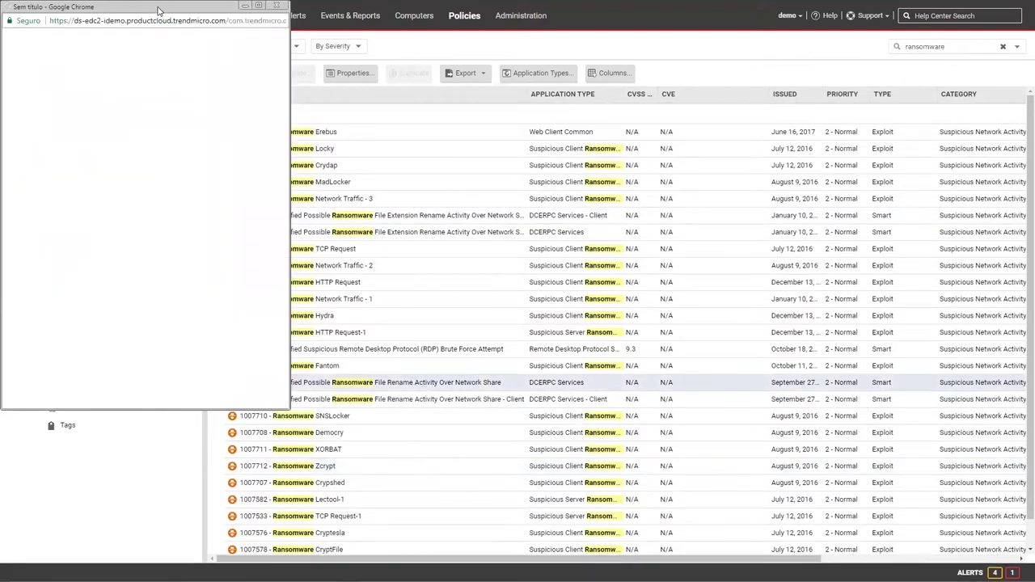
pyautogui.moveTo(158, 10); pyautogui.dragTo(414, 91)
pyautogui.click(377, 117)
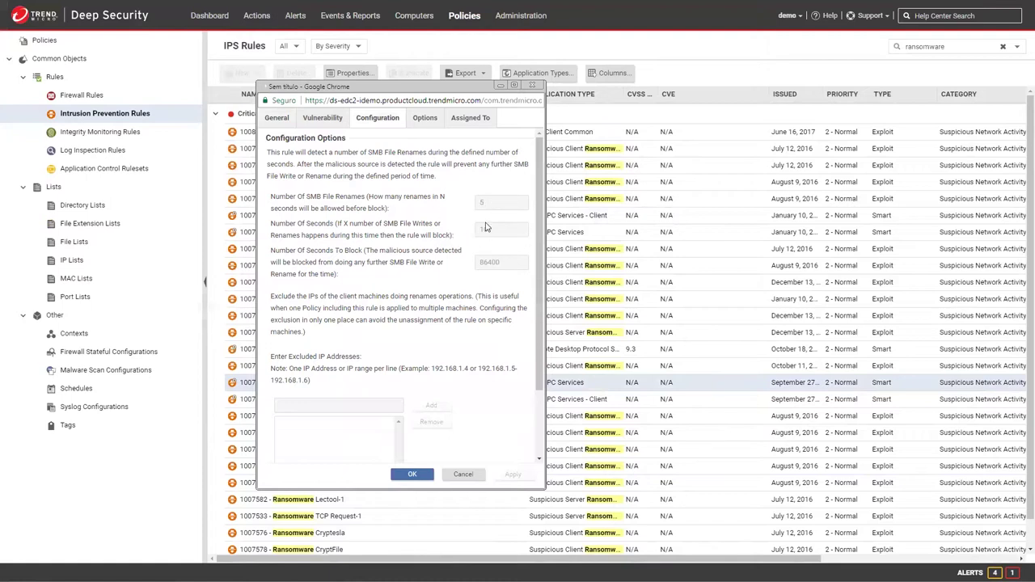
pyautogui.moveTo(537, 283)
pyautogui.mouseDown()
pyautogui.moveTo(535, 346)
pyautogui.moveTo(537, 283)
pyautogui.mouseUp()
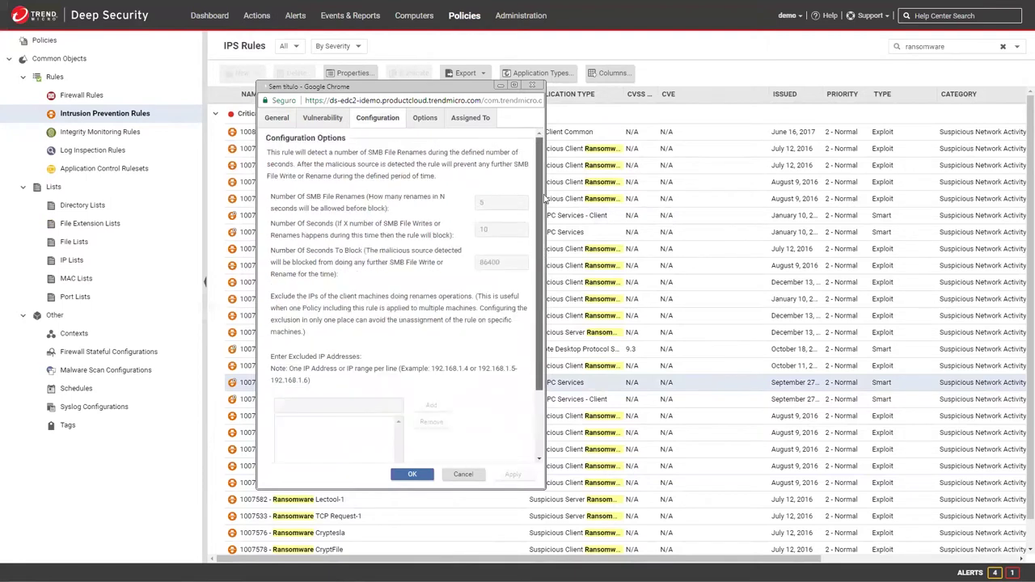
pyautogui.click(464, 474)
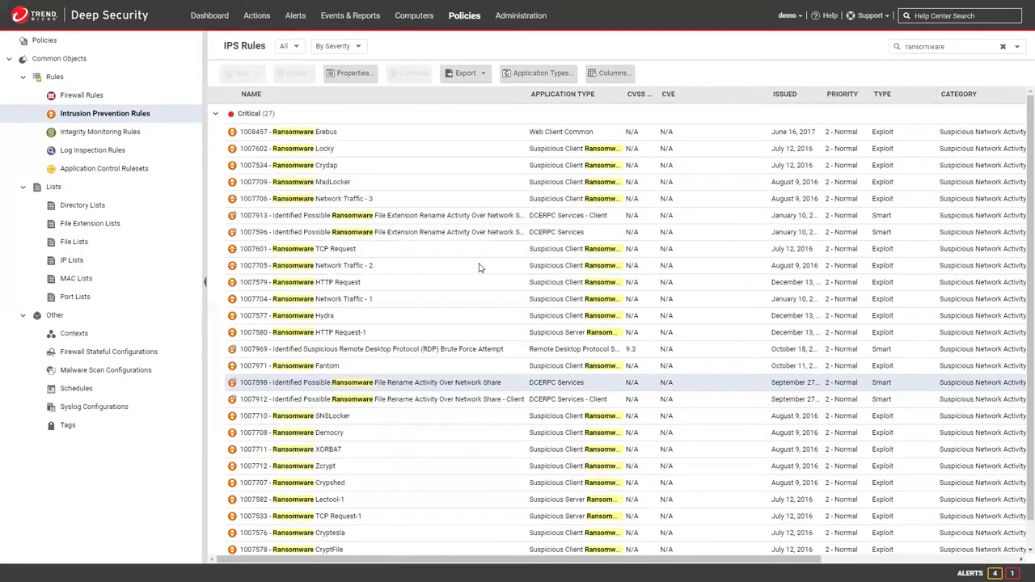
# Search the IPS rules for "sql".
pyautogui.doubleClick(951, 46)
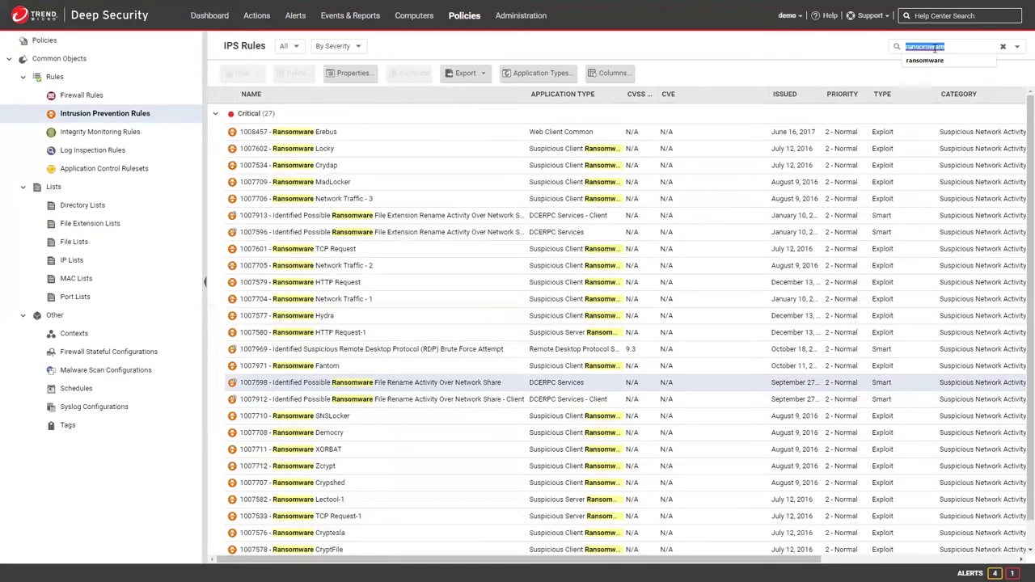
pyautogui.write('sql')
pyautogui.press('Return')
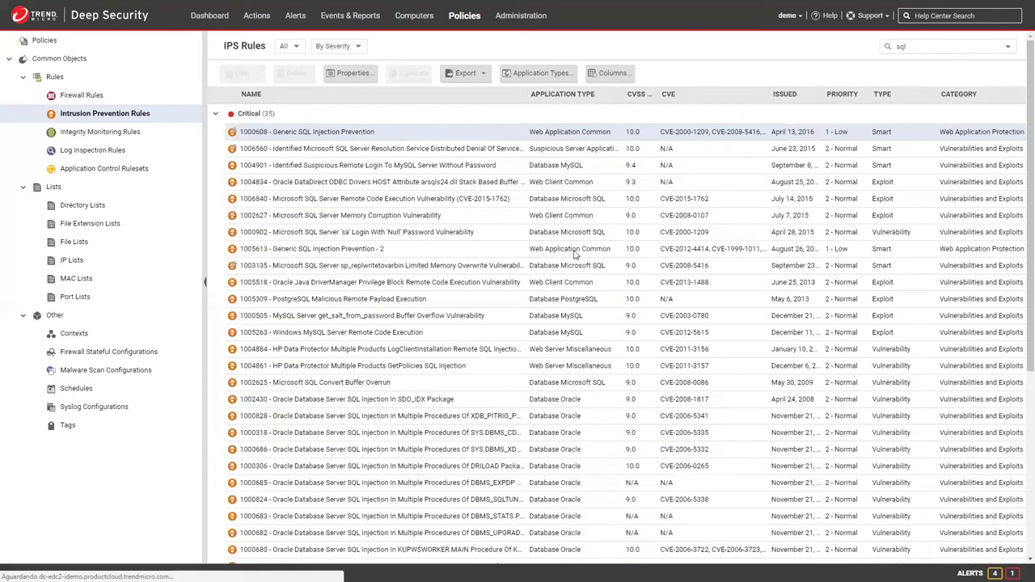
# Examine the critical and high severity SQL rules, including the Microsoft SQL Server and Generic SQL Injection Prevention entries.
pyautogui.click(475, 203)
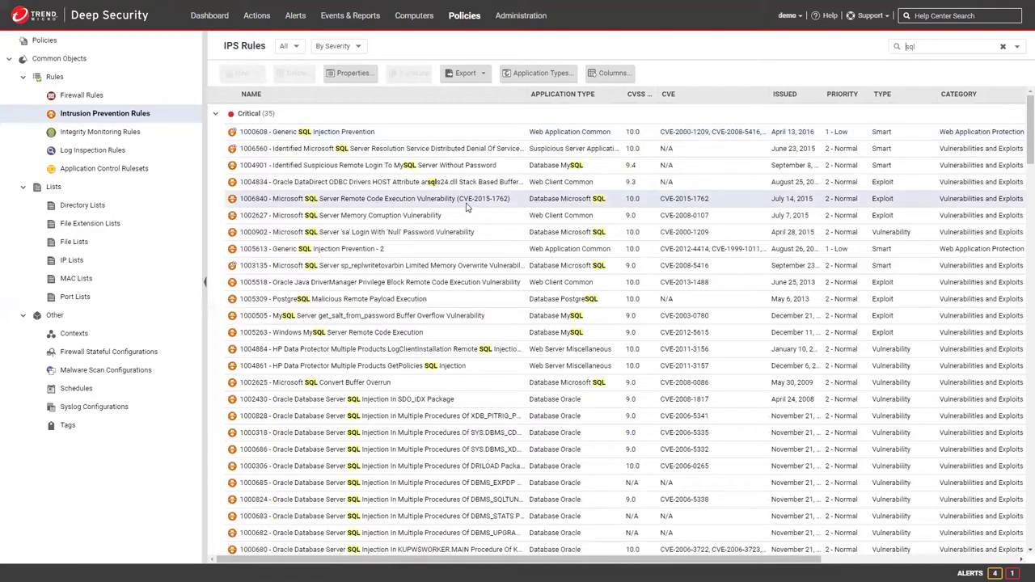
pyautogui.click(388, 135)
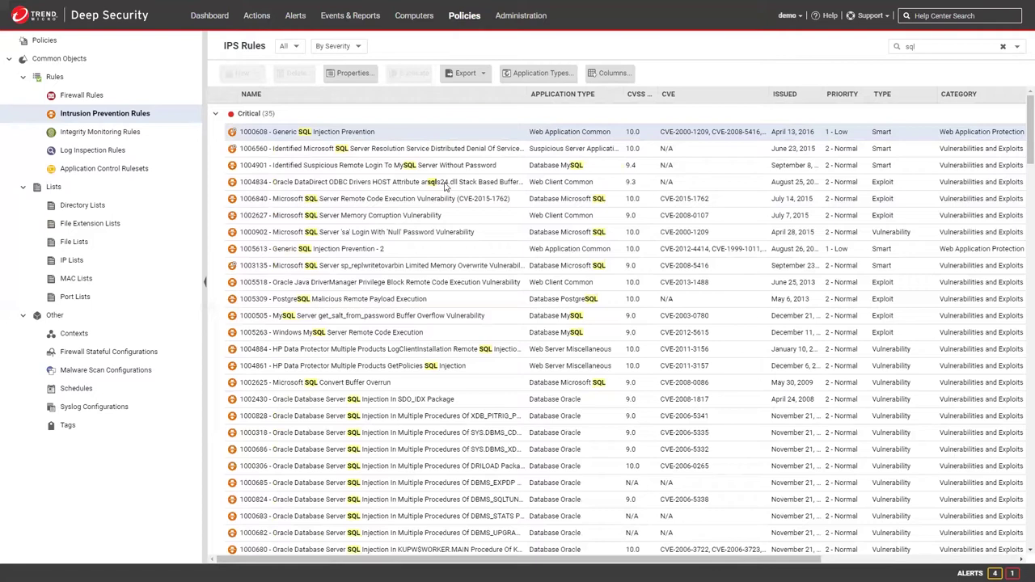
pyautogui.click(380, 251)
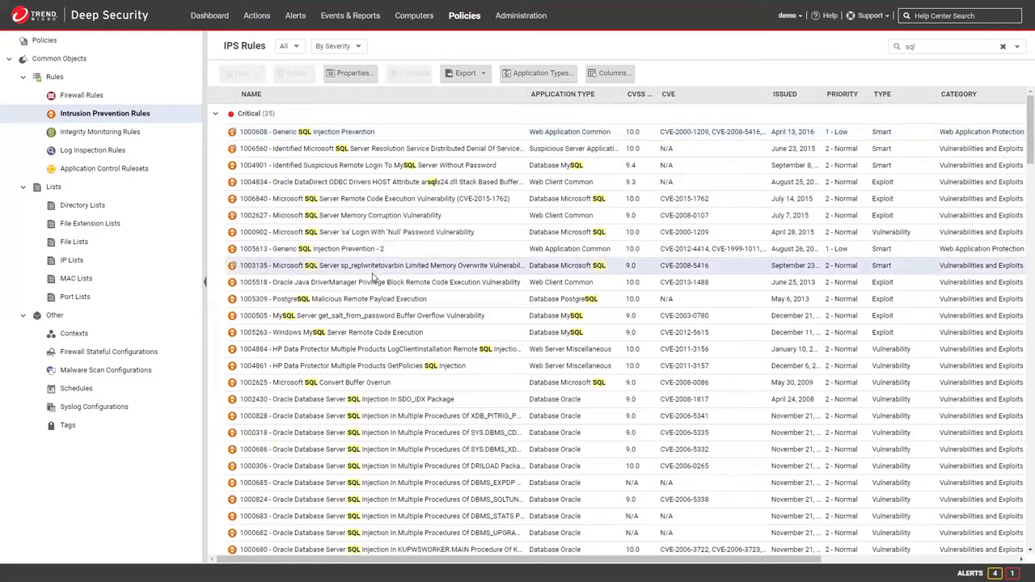
pyautogui.scroll(-10, 374, 259)
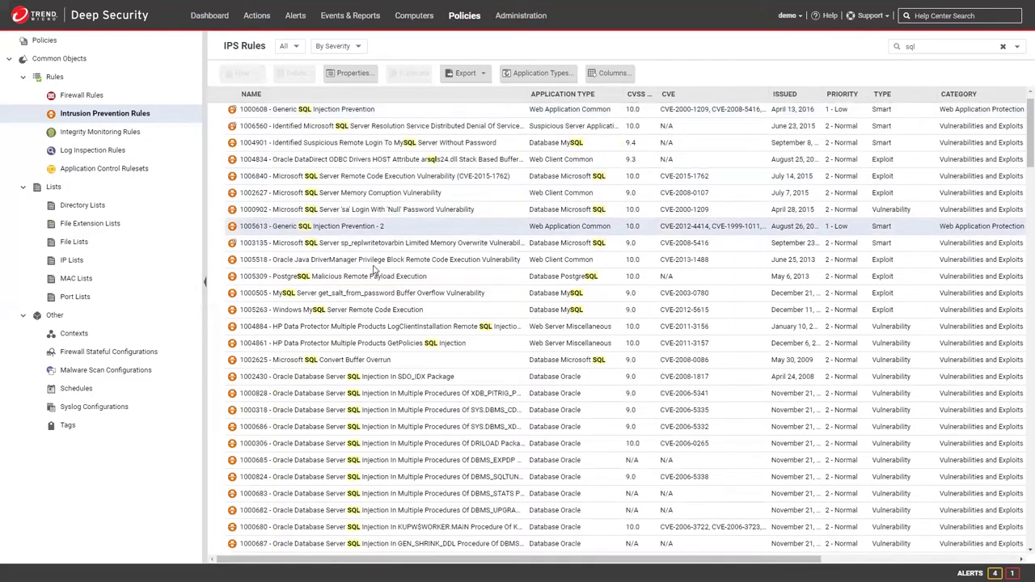
pyautogui.scroll(-5, 416, 311)
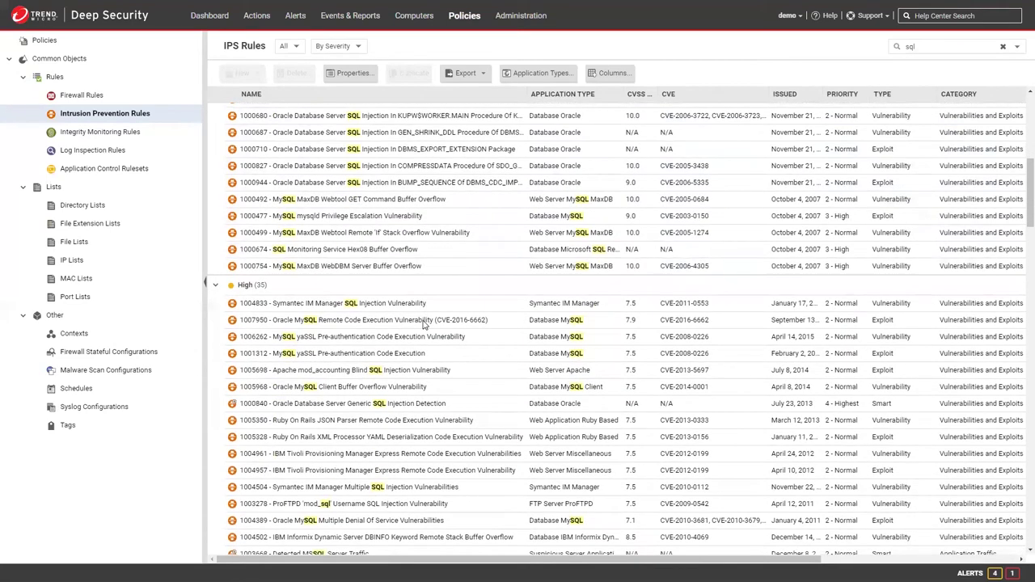
pyautogui.scroll(8, 427, 324)
pyautogui.scroll(8, 430, 329)
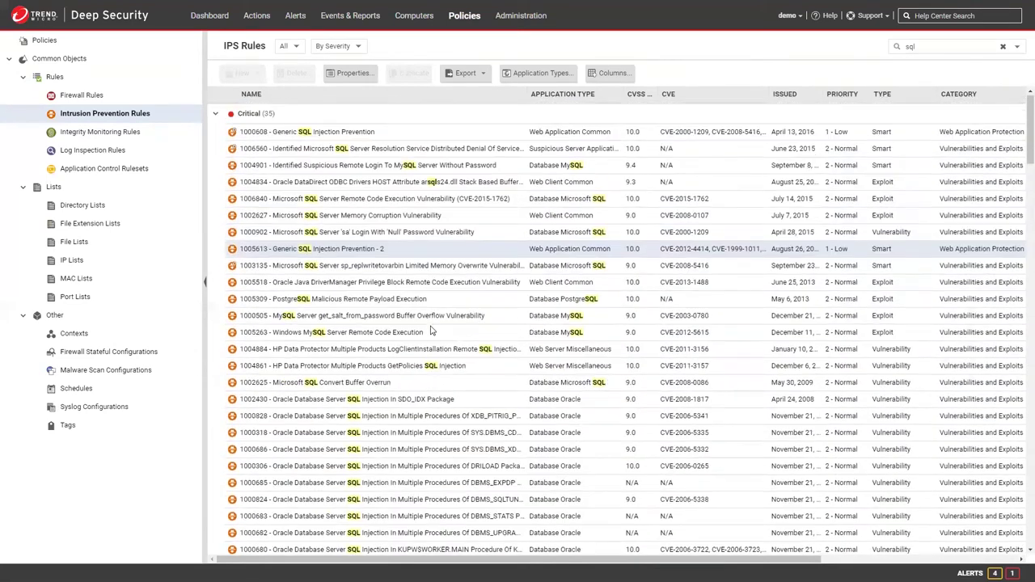
# Search the IPS rules for "adobe" and look through the matching Flash Player and Acrobat rules.
pyautogui.doubleClick(921, 48)
pyautogui.write('ado')
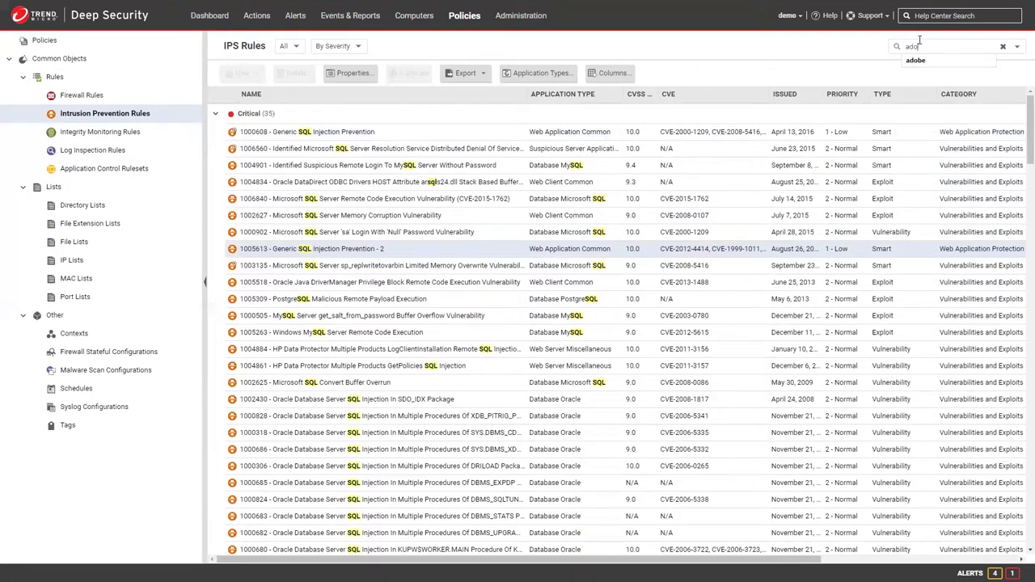
pyautogui.press('Return')
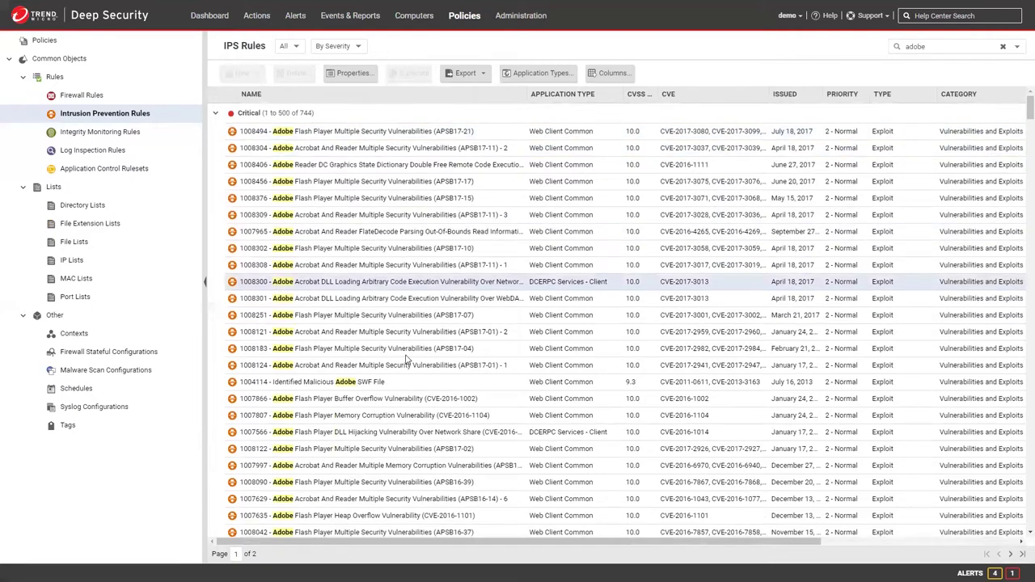
pyautogui.scroll(-5, 404, 356)
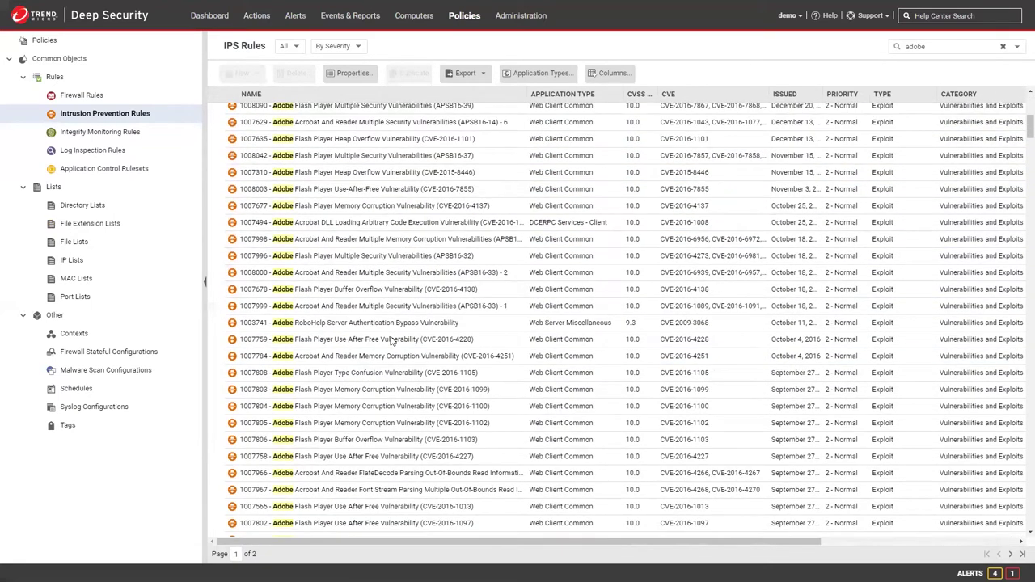
pyautogui.scroll(5, 380, 338)
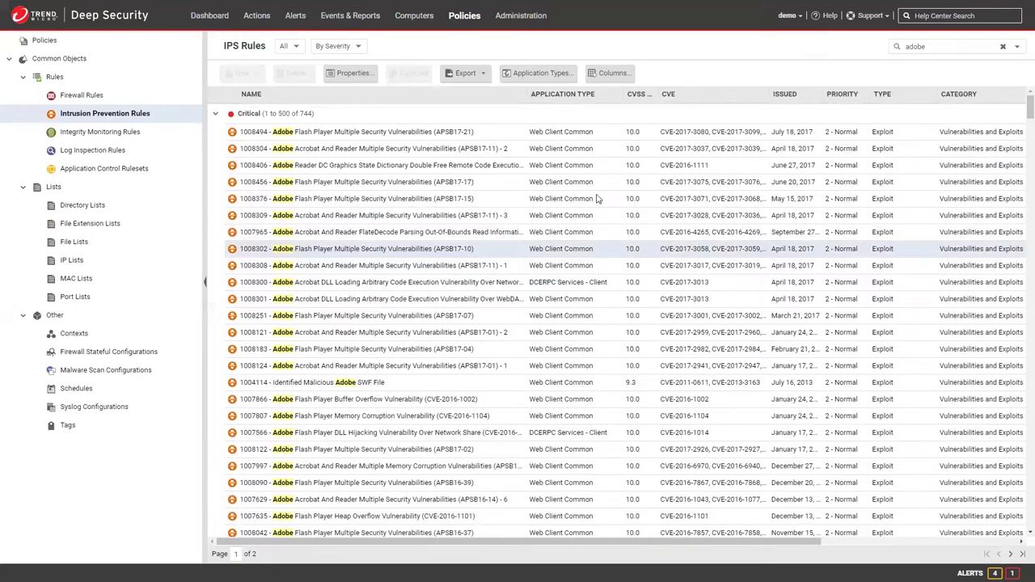
# Search the IPS rules for "cross".
pyautogui.moveTo(930, 46); pyautogui.dragTo(902, 48)
pyautogui.write('c')
pyautogui.press('BackSpace')
pyautogui.write('cross')
pyautogui.press('Return')
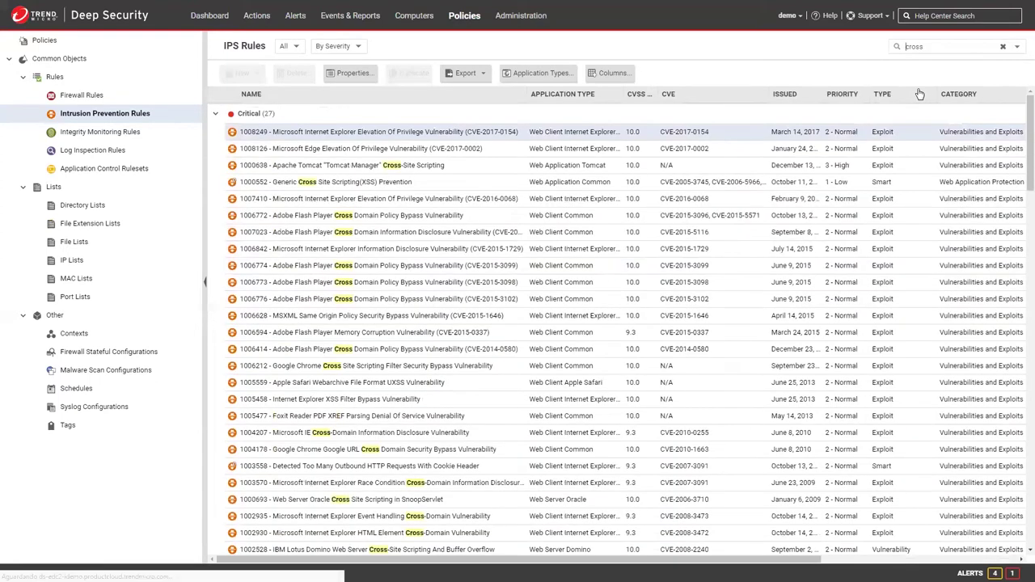
# Examine the cross-site scripting, XSS and cross-domain rules across severities, and return to the Windows Servers computer list.
pyautogui.click(471, 168)
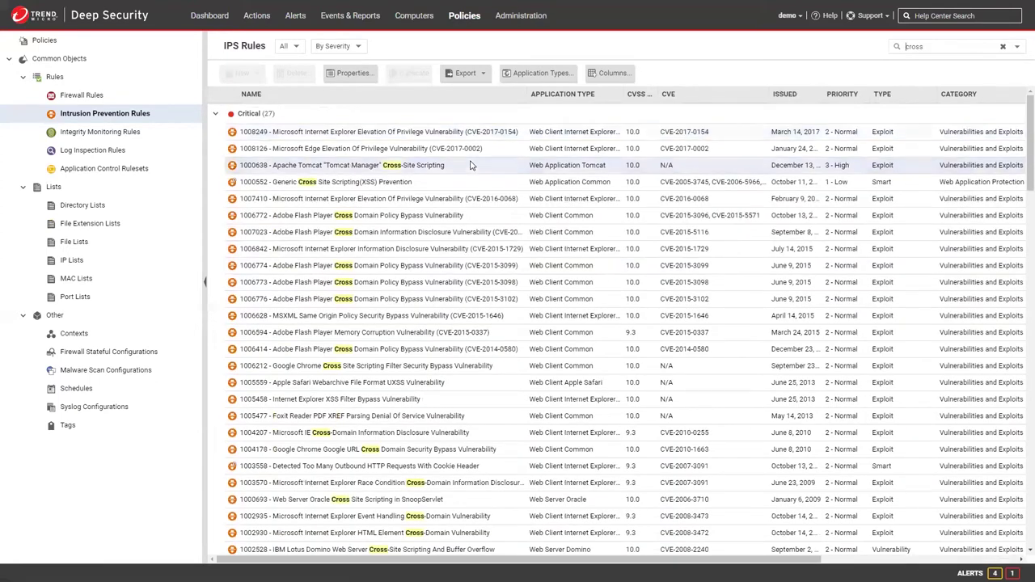
pyautogui.click(413, 187)
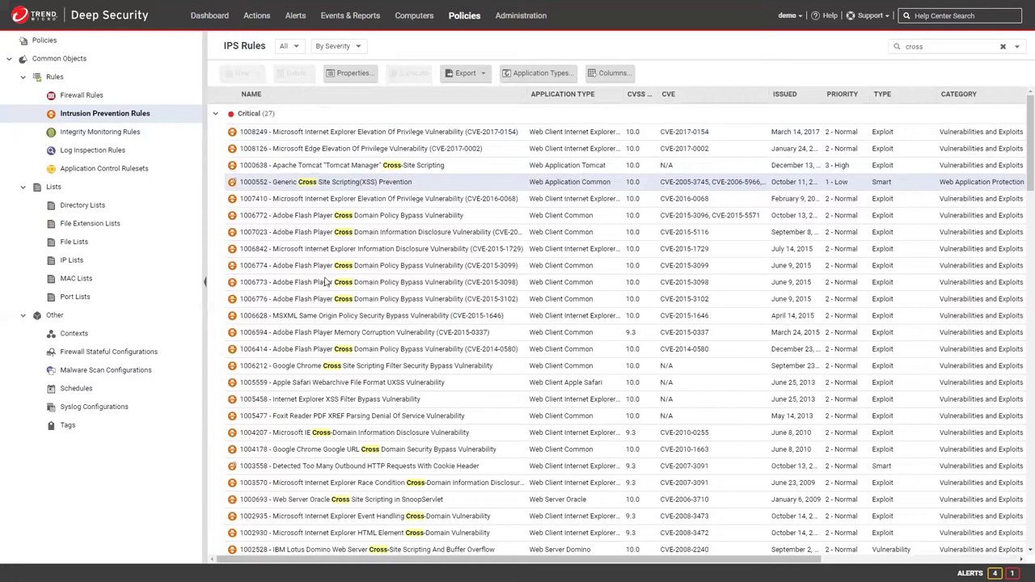
pyautogui.click(363, 368)
pyautogui.click(408, 398)
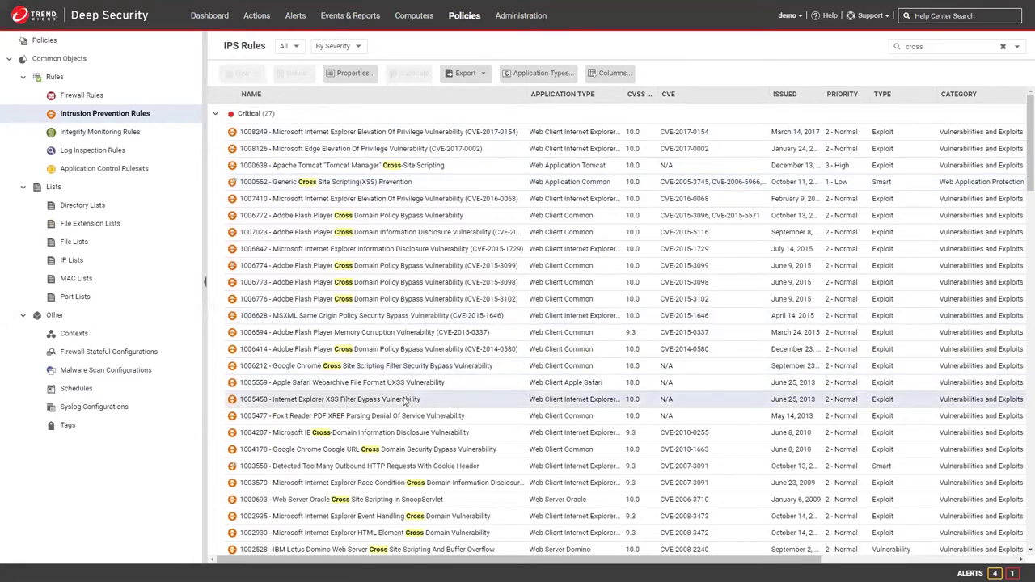
pyautogui.scroll(-2, 401, 404)
pyautogui.scroll(-3, 402, 404)
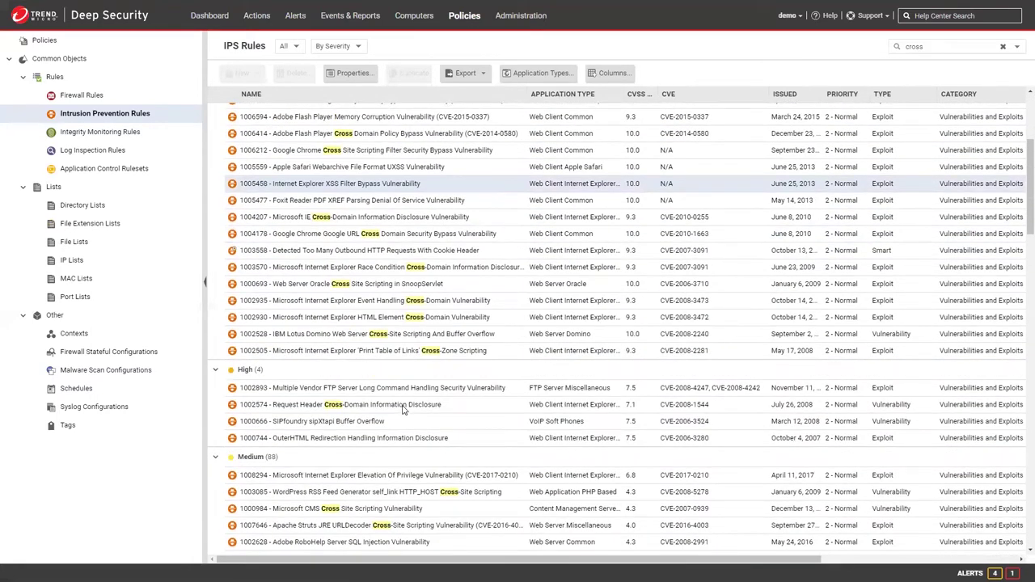
pyautogui.scroll(5, 402, 404)
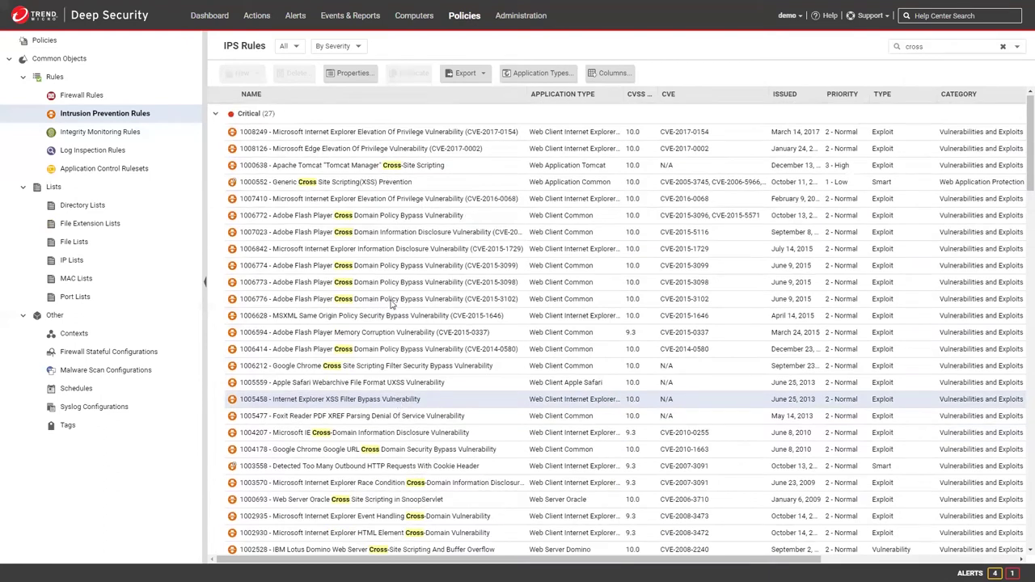
pyautogui.click(440, 248)
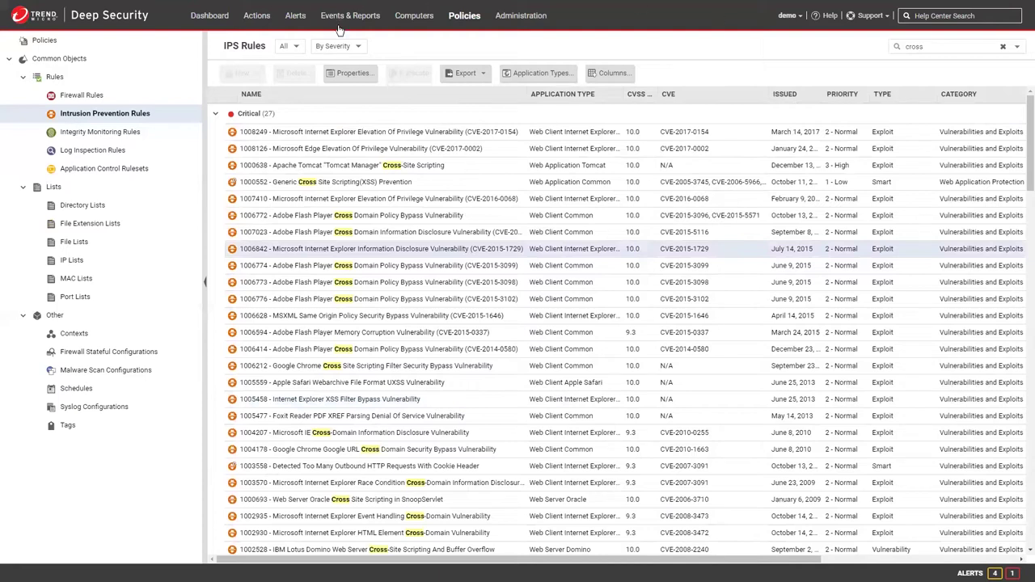
pyautogui.click(414, 23)
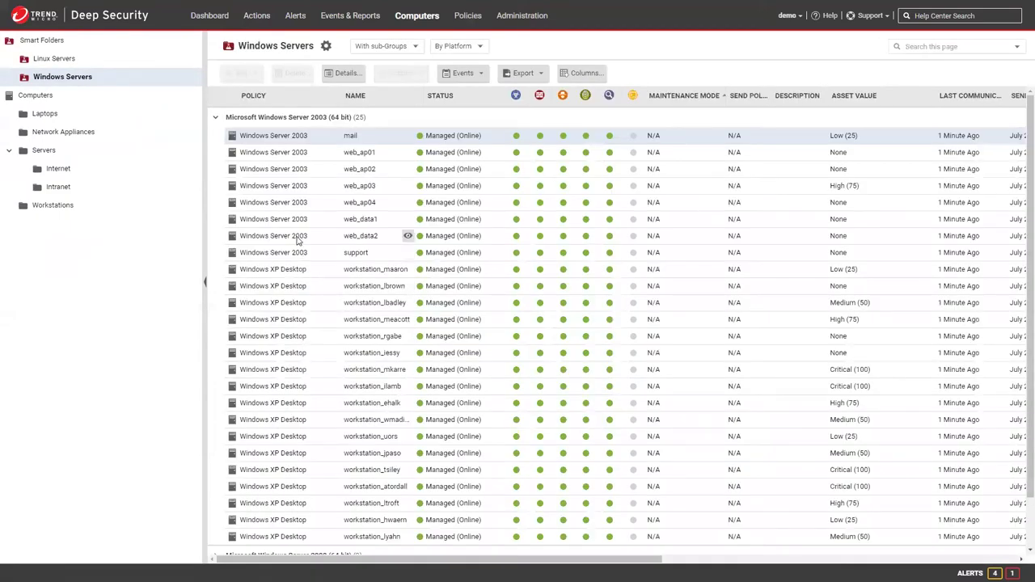
# Open the details of computer web_data2, check its Intrusion Prevention status on the overview, and close them.
pyautogui.click(297, 238)
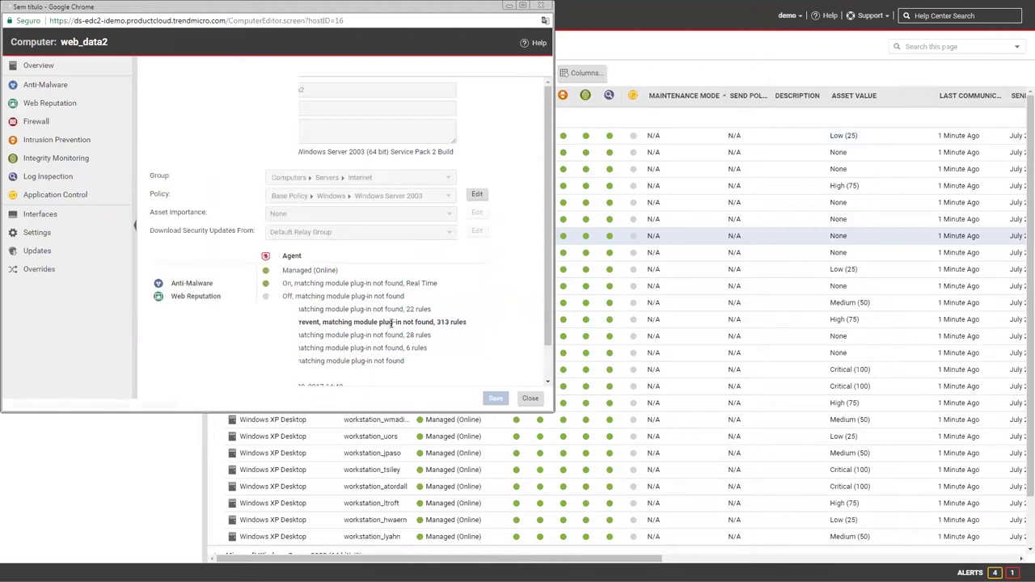
pyautogui.moveTo(298, 322); pyautogui.dragTo(469, 325)
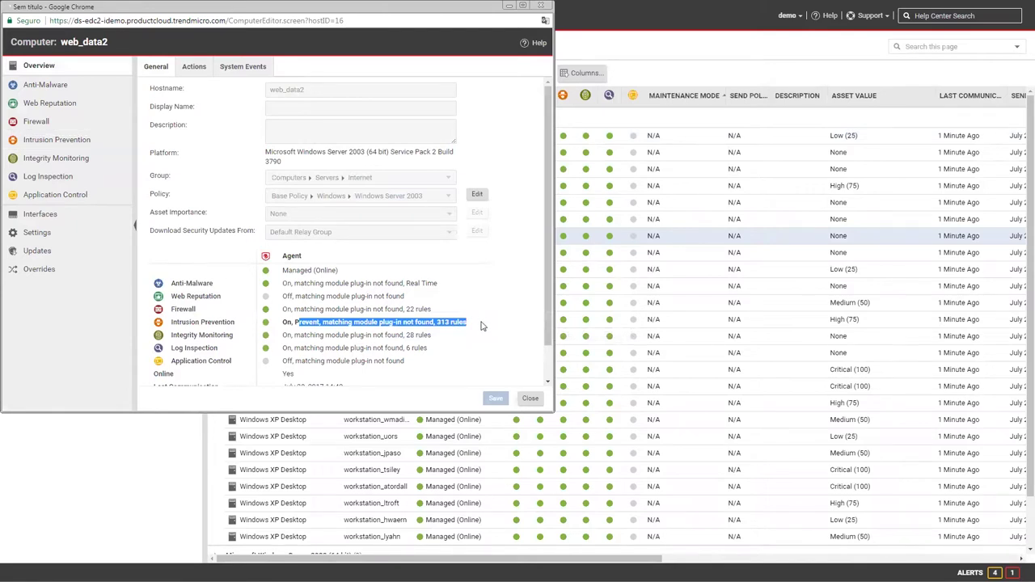
pyautogui.click(480, 325)
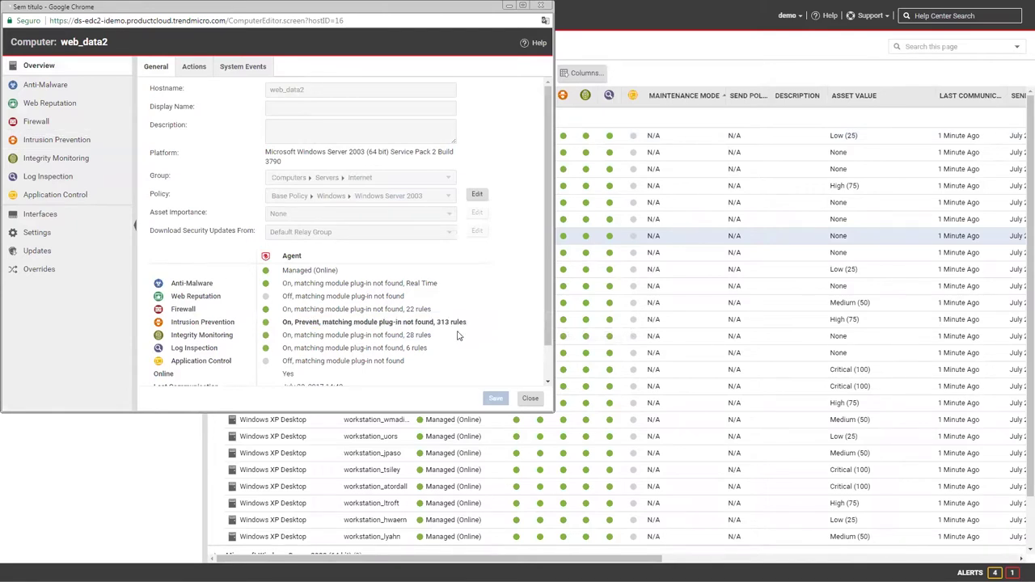
pyautogui.click(531, 398)
# Open computer web_ap04 and examine its assigned Intrusion Prevention rules and recommendations, closing the details when done.
pyautogui.doubleClick(407, 202)
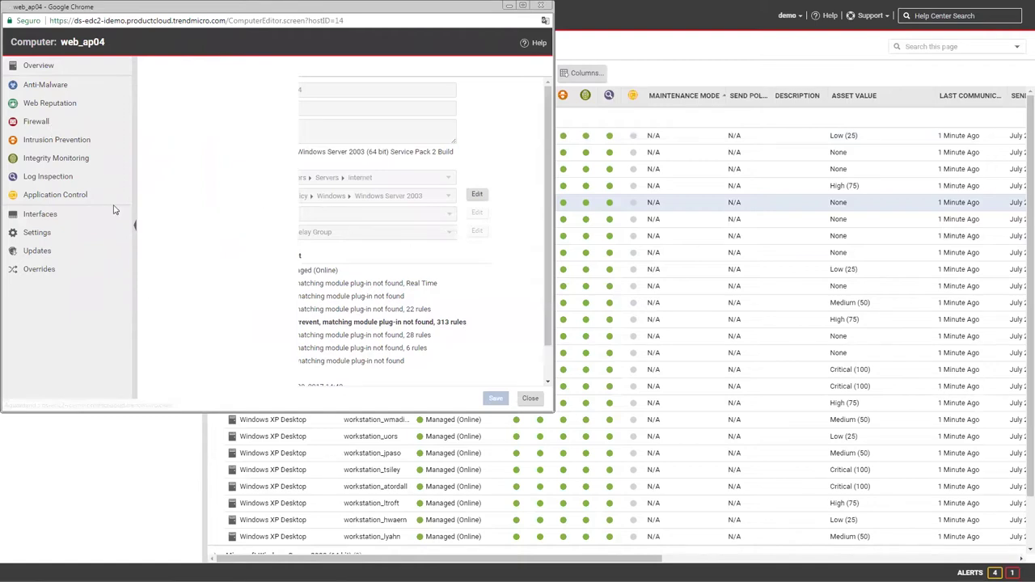
pyautogui.click(71, 143)
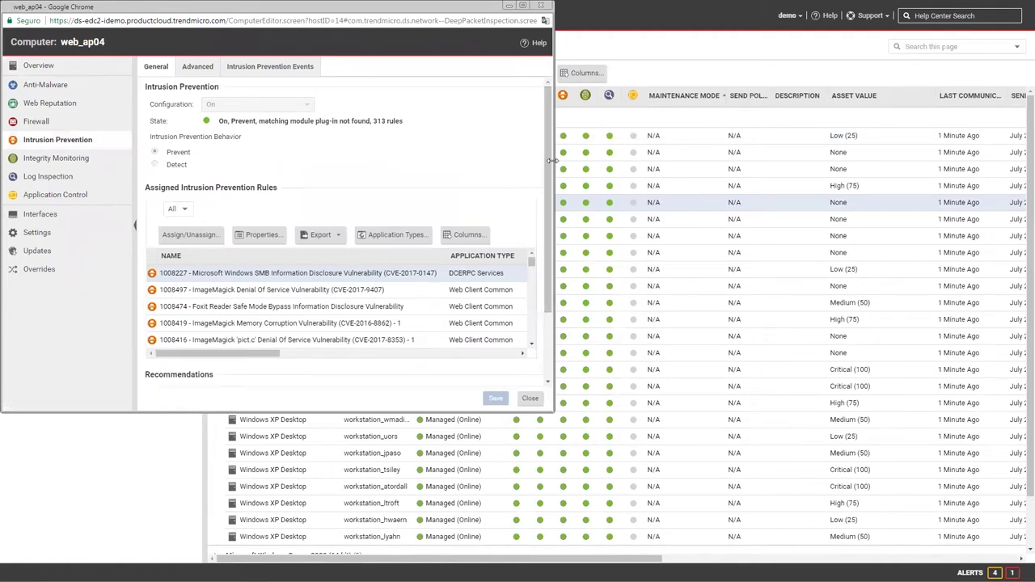
pyautogui.moveTo(551, 161); pyautogui.dragTo(702, 161)
pyautogui.scroll(-2, 266, 330)
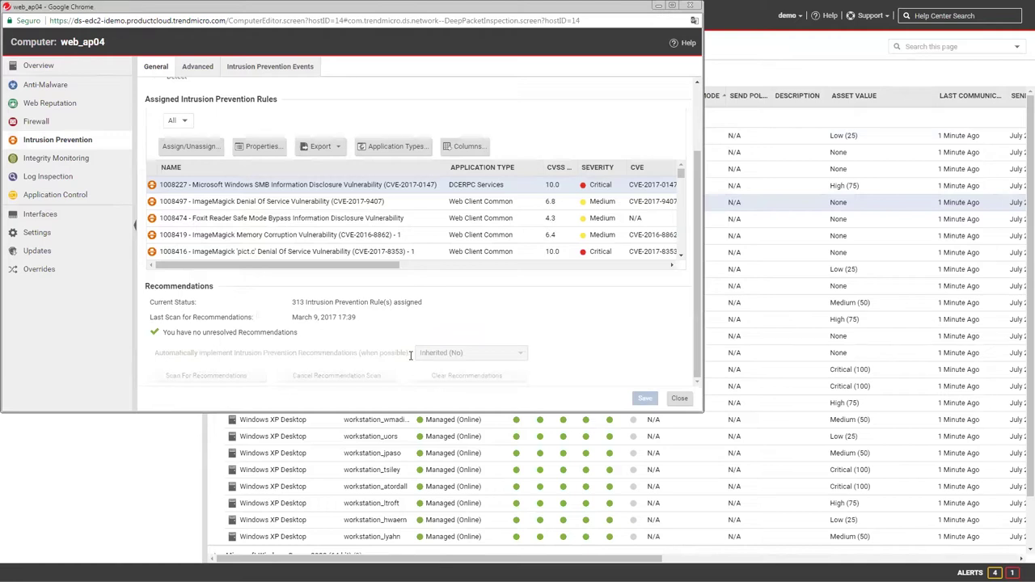
pyautogui.click(679, 398)
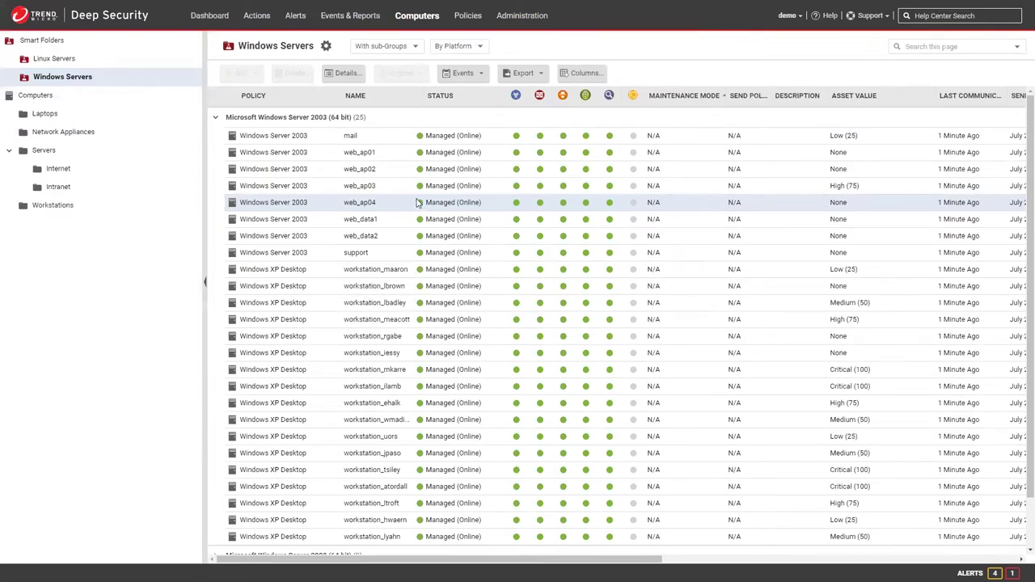
# Open the Integrity Monitoring rules under Policies and examine the low and medium severity entries, including Ransomware - WannaCry and Database Server - MySQL.
pyautogui.scroll(-2, 404, 356)
pyautogui.scroll(2, 404, 355)
pyautogui.click(466, 17)
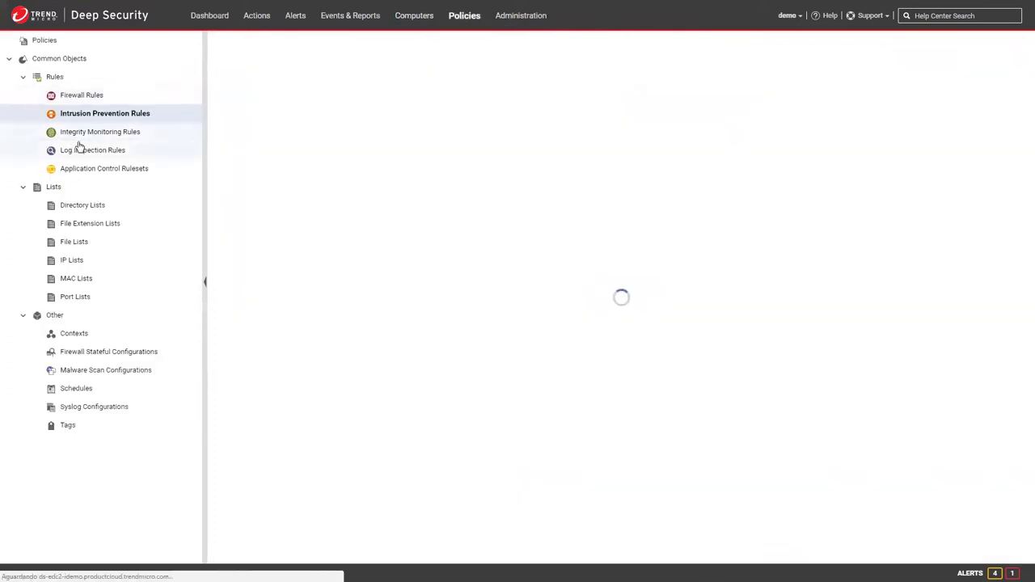
pyautogui.click(88, 136)
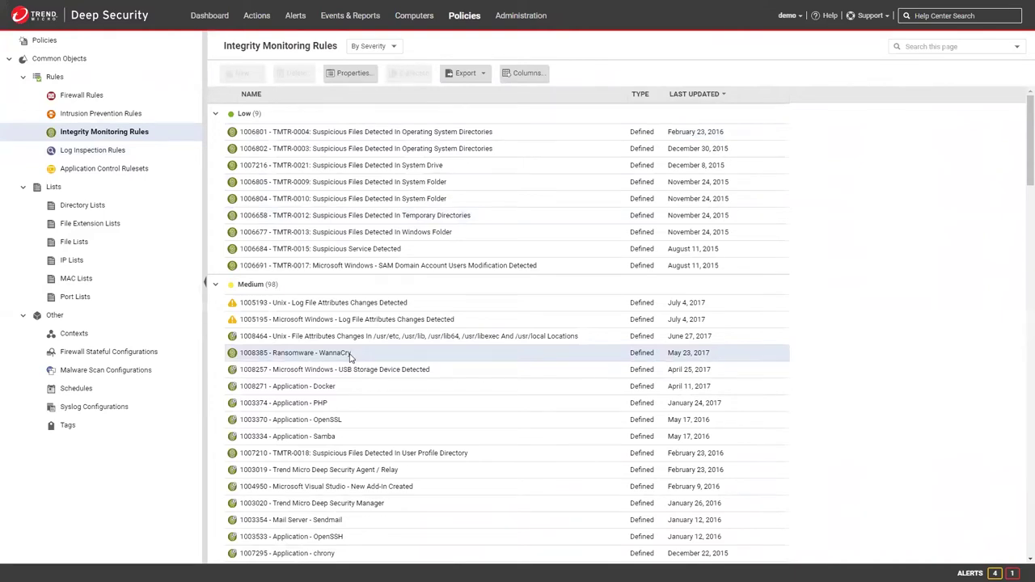
pyautogui.scroll(-2, 392, 416)
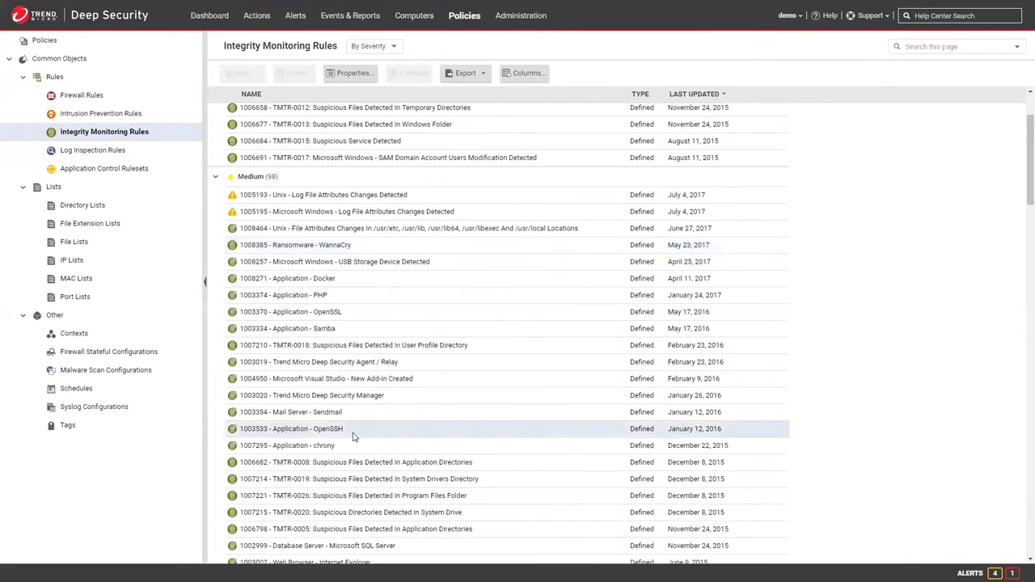
pyautogui.scroll(-4, 372, 397)
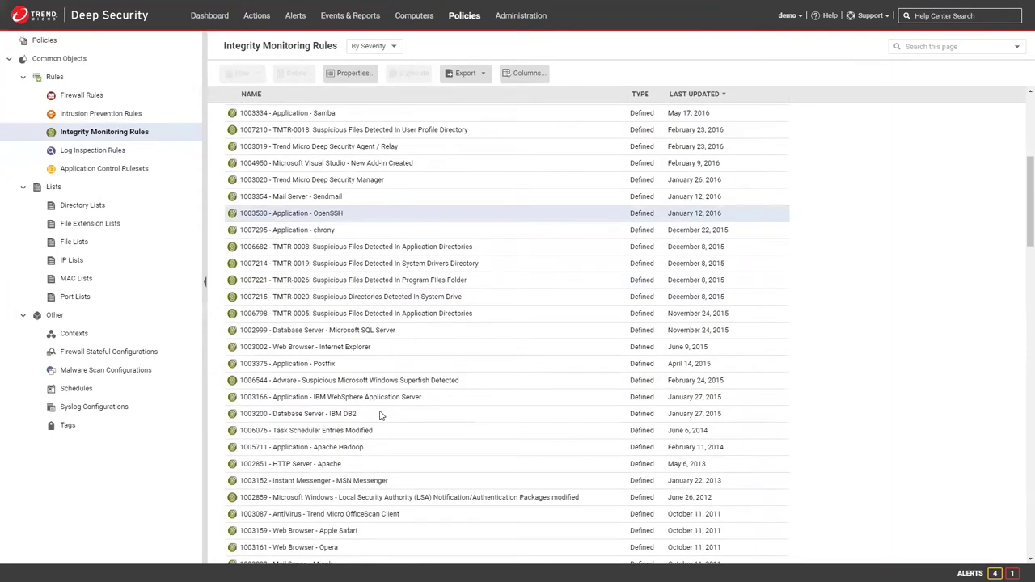
pyautogui.scroll(-6, 380, 416)
pyautogui.scroll(-5, 372, 423)
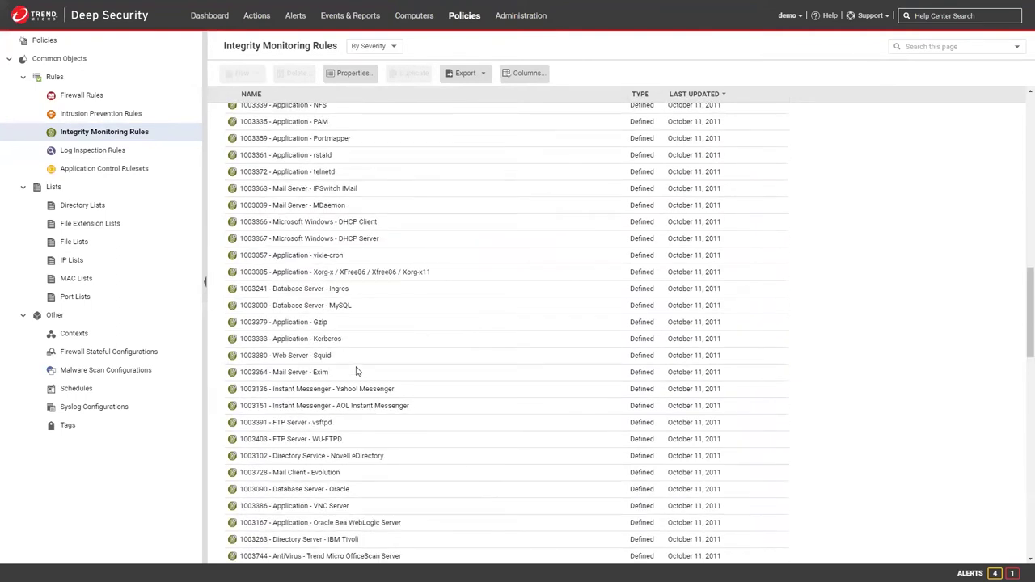
pyautogui.click(370, 312)
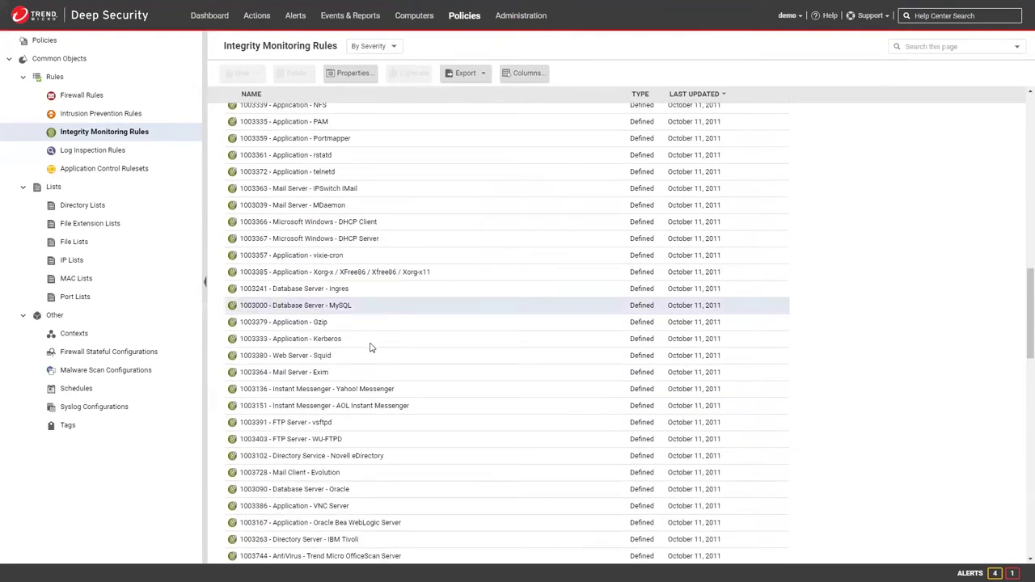
pyautogui.scroll(15, 370, 347)
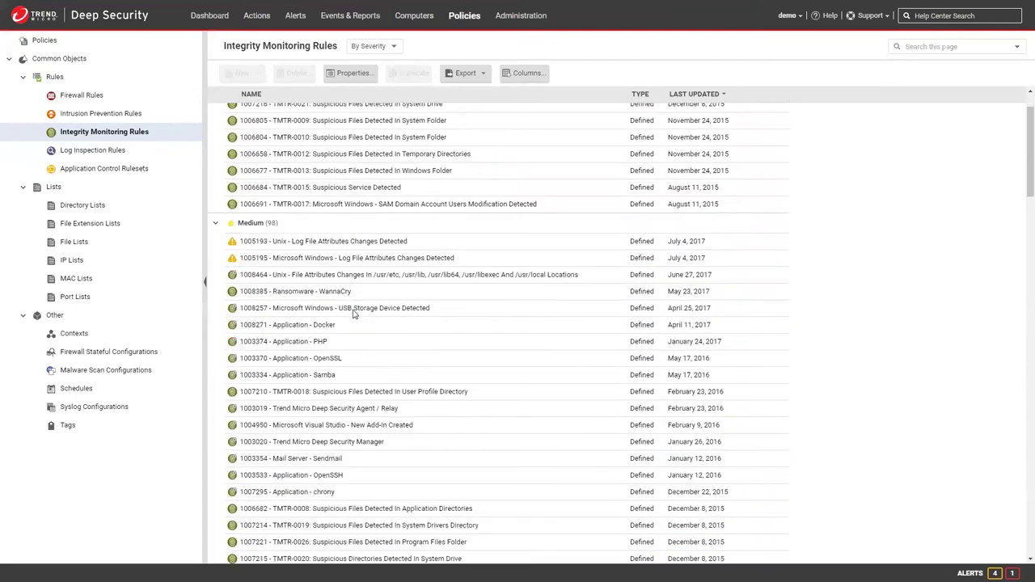
pyautogui.scroll(-15, 351, 332)
pyautogui.scroll(20, 352, 332)
pyautogui.scroll(-20, 350, 335)
pyautogui.scroll(15, 349, 336)
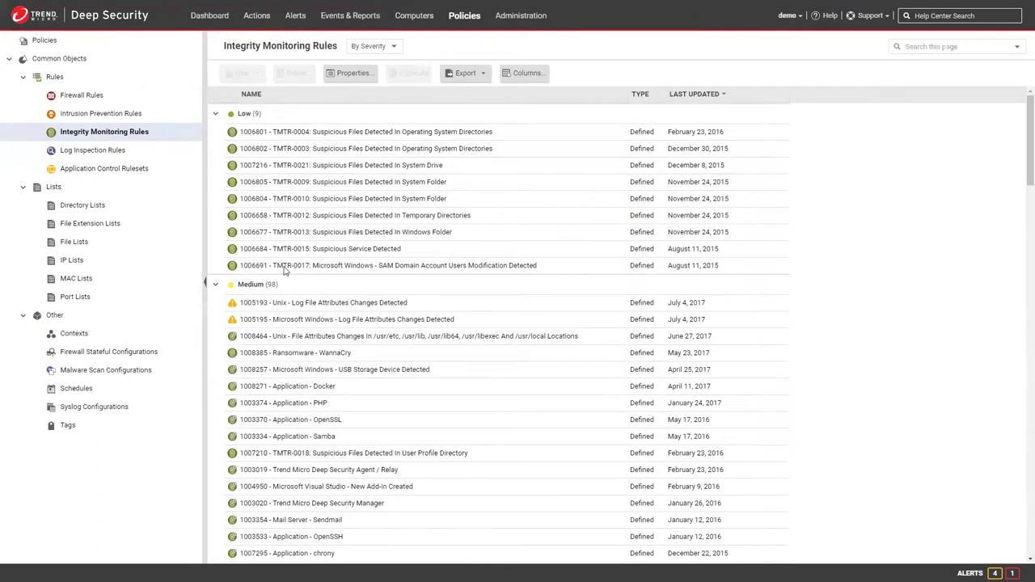
# Open the Log Inspection rules and look through the web, database, mail and FTP server entries.
pyautogui.click(105, 157)
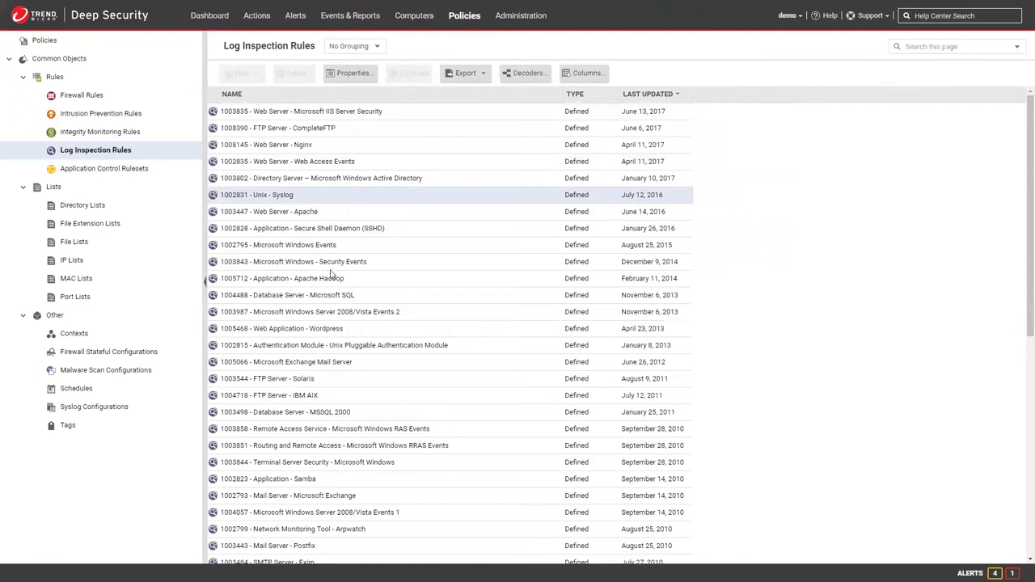
pyautogui.scroll(-1, 330, 274)
pyautogui.scroll(-2, 330, 273)
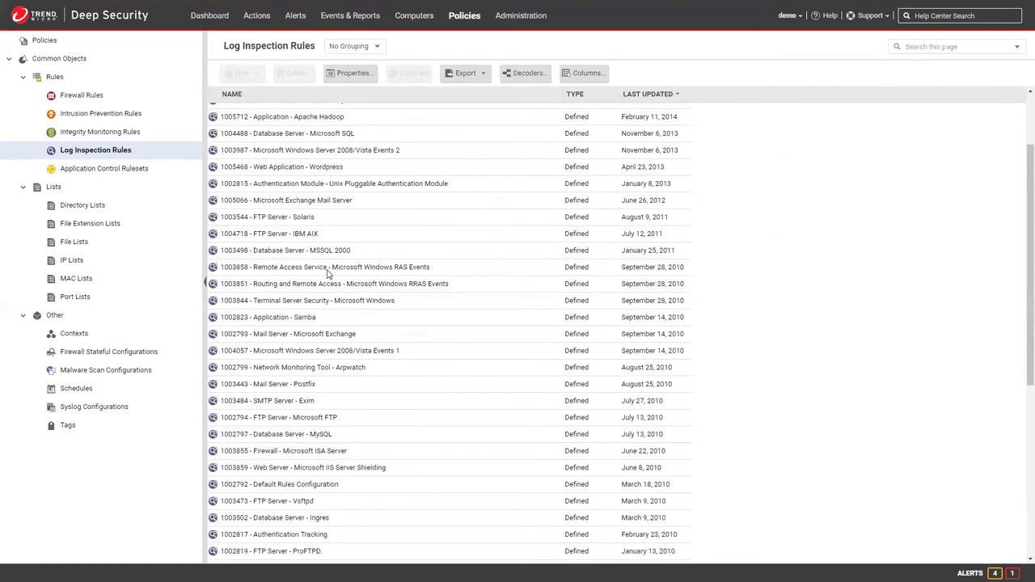
# Search the Log Inspection rules for "rdp", view the properties of the Web Application - Wordpress rule, and close them.
pyautogui.click(936, 47)
pyautogui.write('rdp')
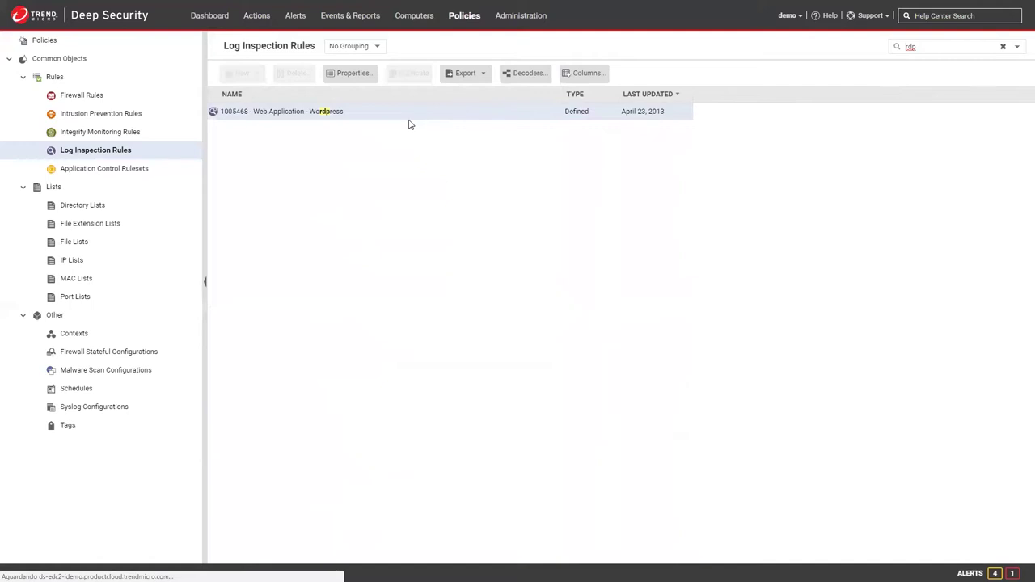
pyautogui.doubleClick(408, 113)
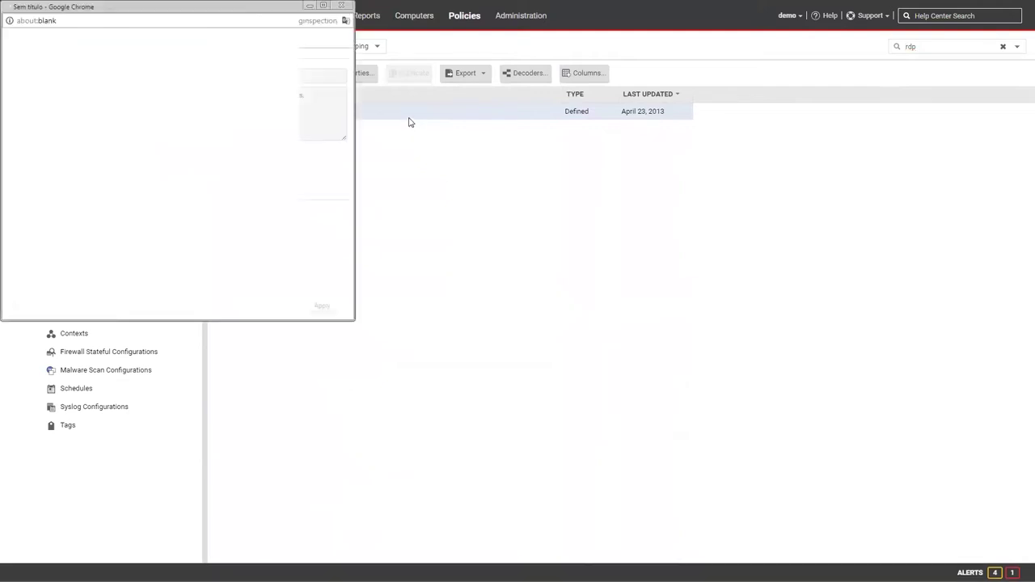
pyautogui.moveTo(180, 8); pyautogui.dragTo(333, 84)
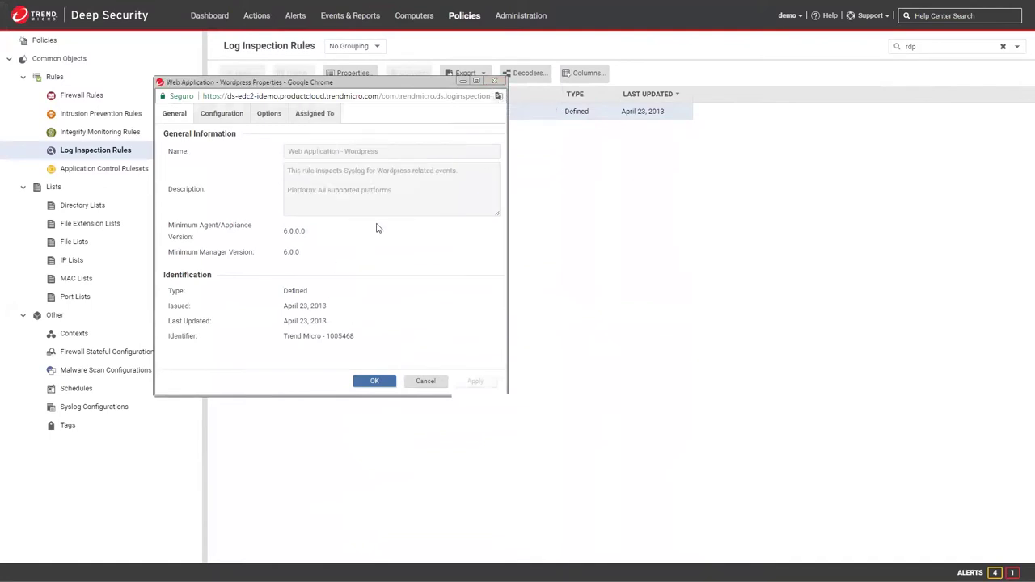
pyautogui.click(497, 84)
# Search the Log Inspection rules for "login", view the properties of the Authentication Tracking rule, and close them.
pyautogui.moveTo(934, 45); pyautogui.dragTo(885, 49)
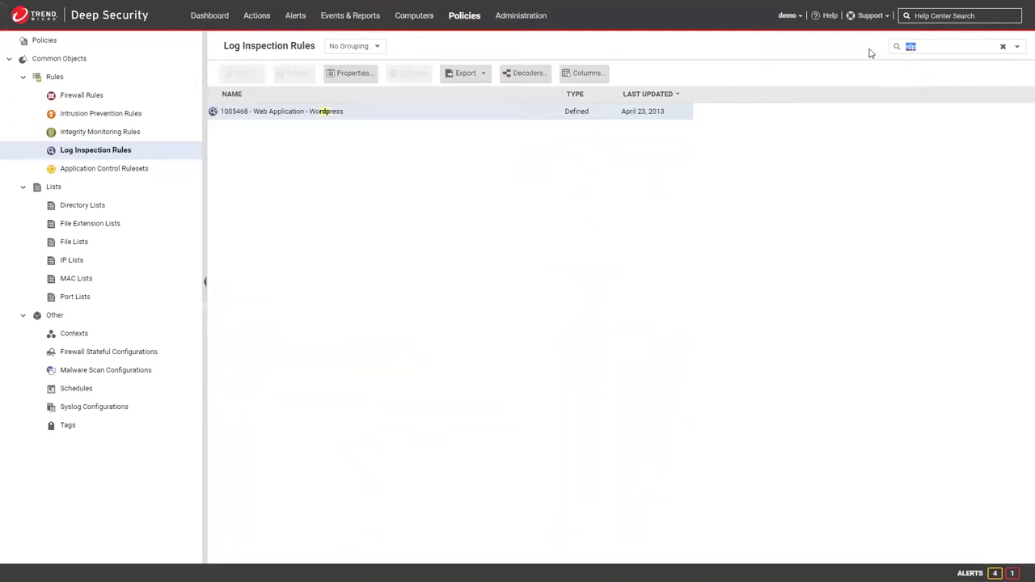
pyautogui.press('BackSpace')
pyautogui.write('login')
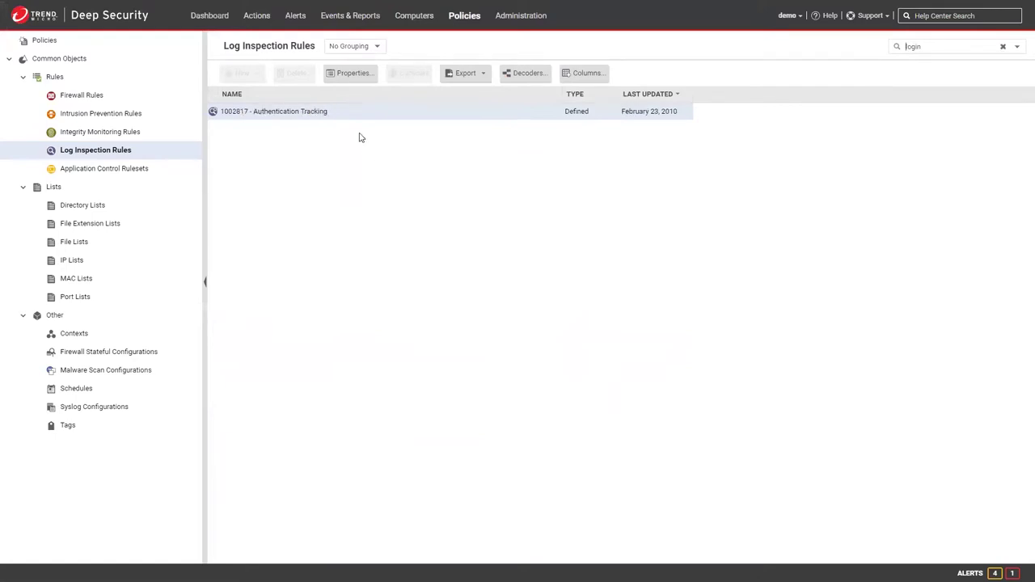
pyautogui.doubleClick(344, 114)
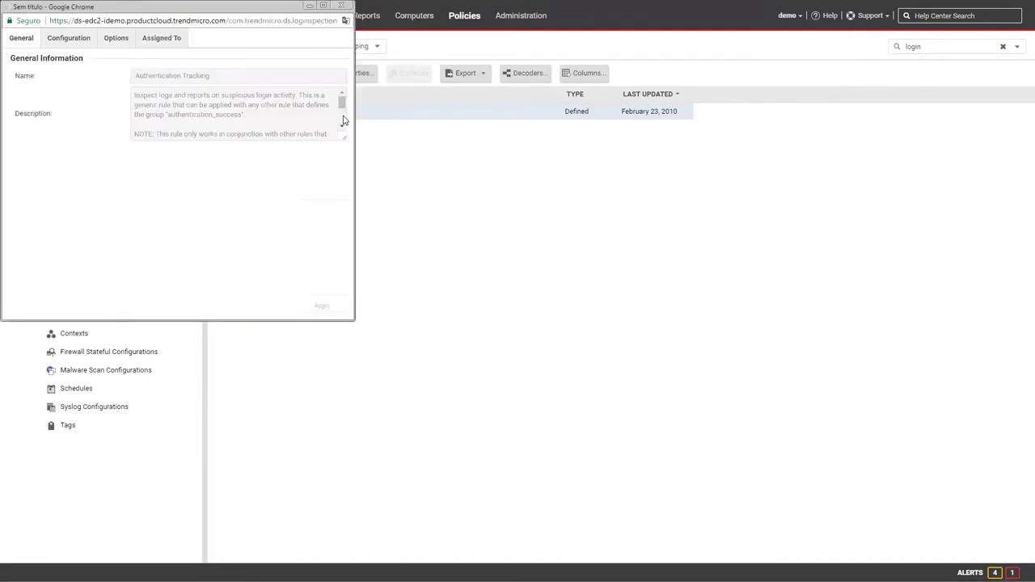
pyautogui.click(340, 7)
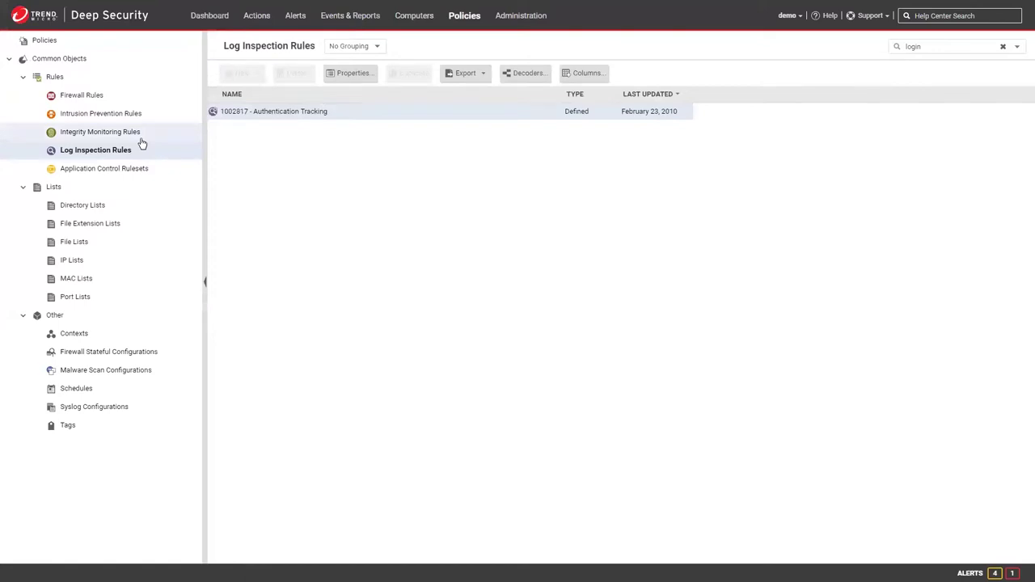
# Review the Firewall rules, Intrusion Prevention rules and Application Control rulesets, ending on the Intrusion Prevention rules.
pyautogui.click(109, 101)
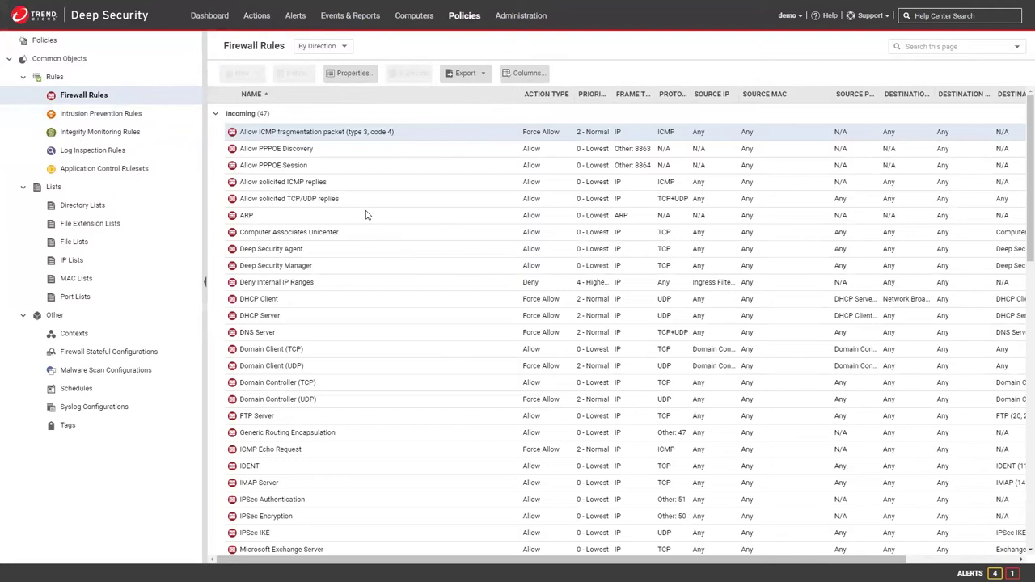
pyautogui.click(117, 114)
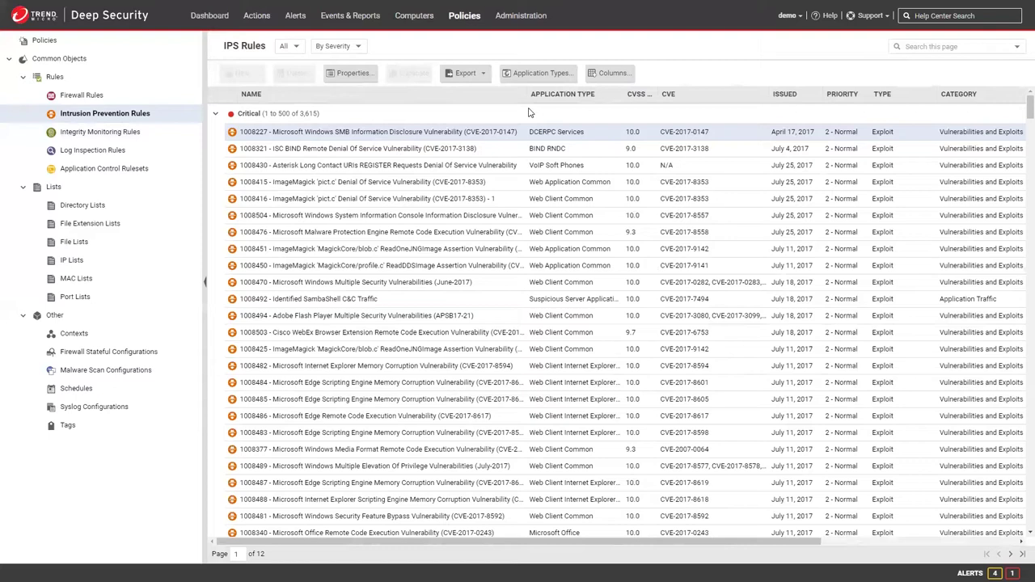
pyautogui.click(123, 175)
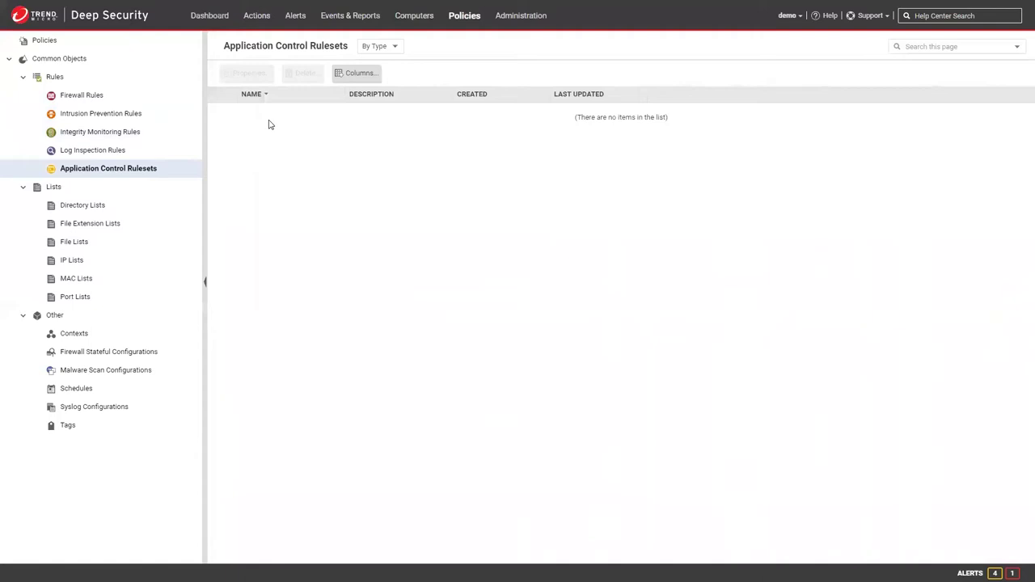
pyautogui.click(114, 103)
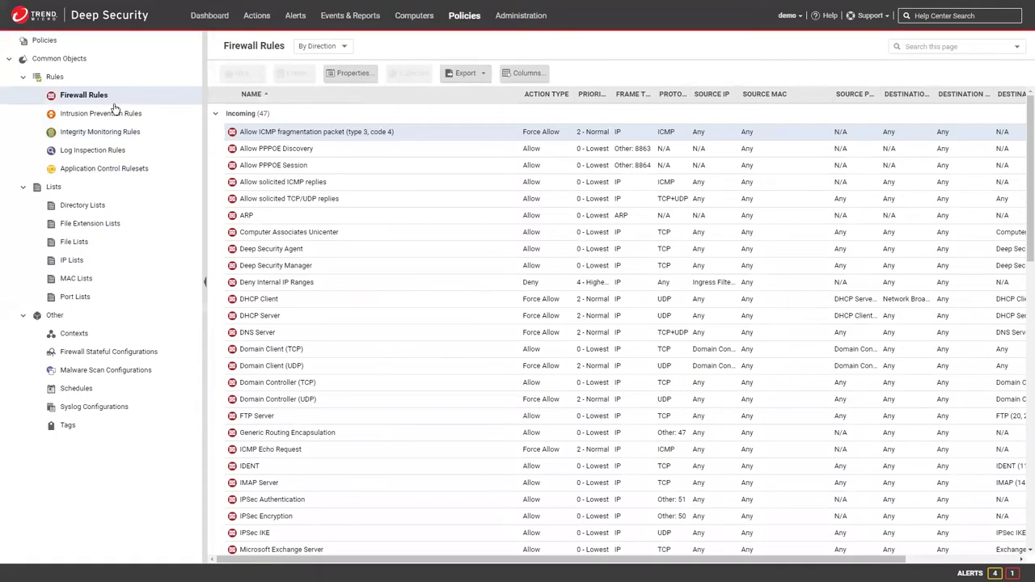
pyautogui.click(103, 113)
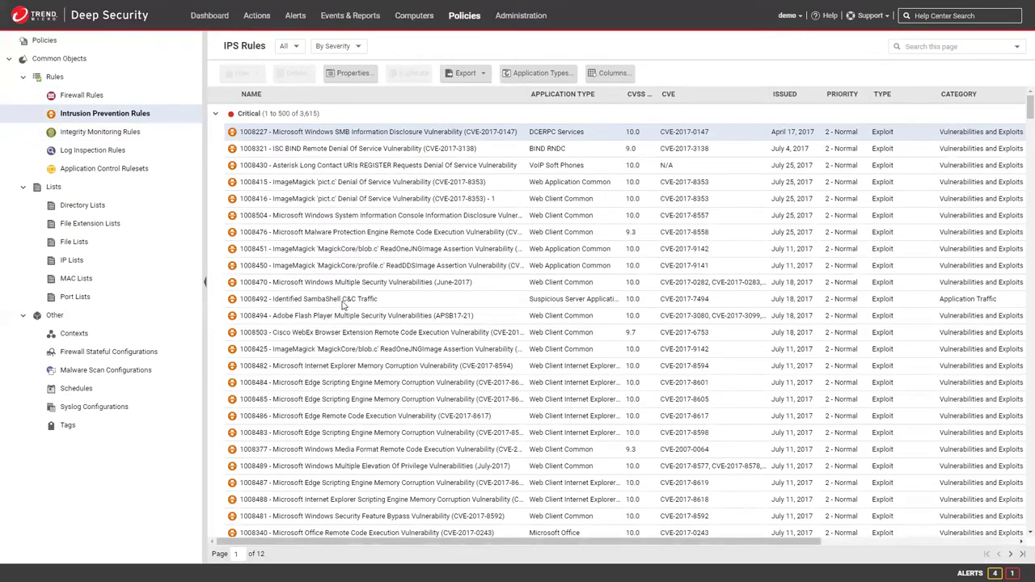
# Open the dashboard's Intrusion Prevention view and examine its IPS, firewall, application type and reconnaissance scan widgets.
pyautogui.click(216, 16)
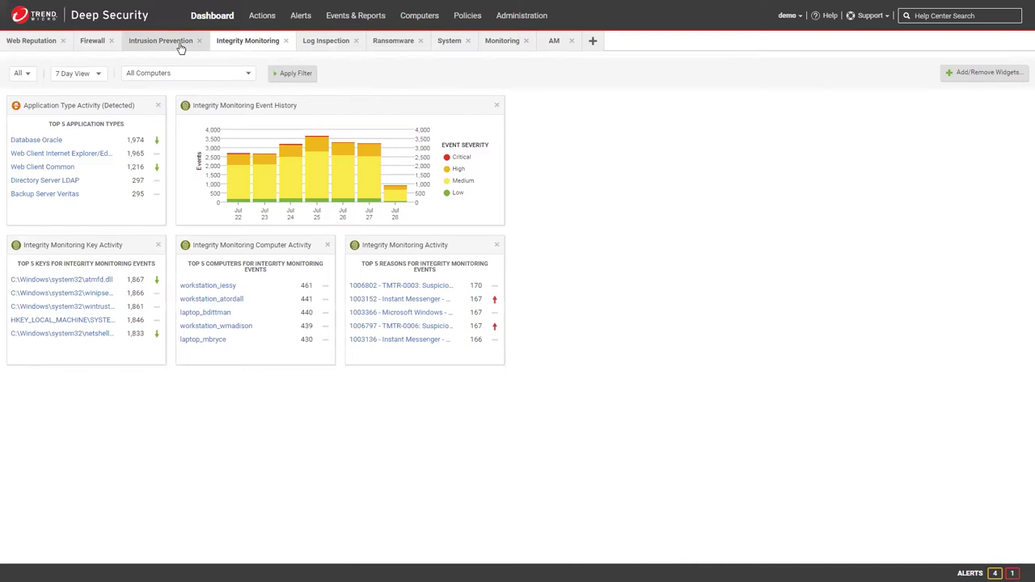
pyautogui.click(180, 45)
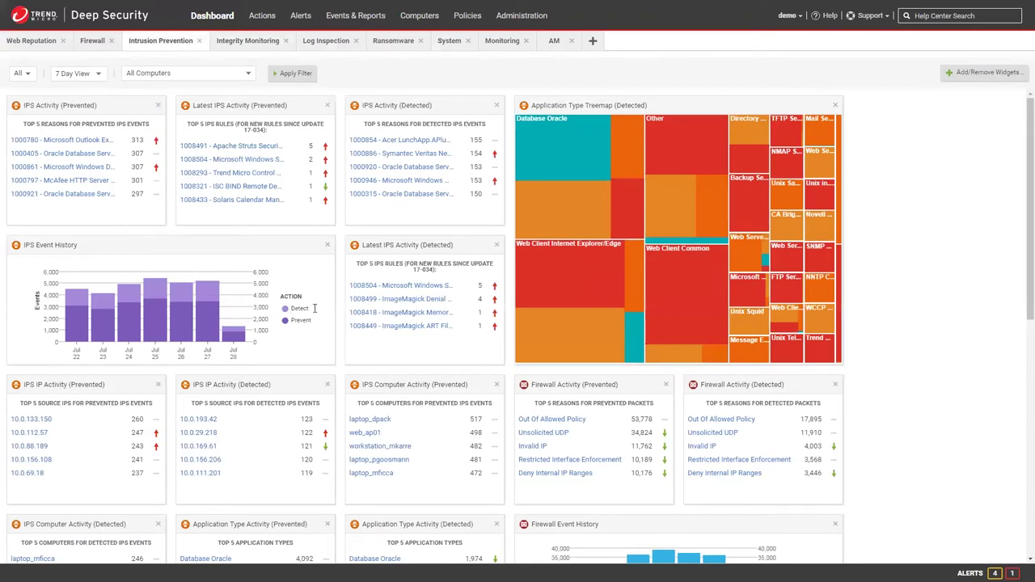
pyautogui.scroll(-3, 279, 345)
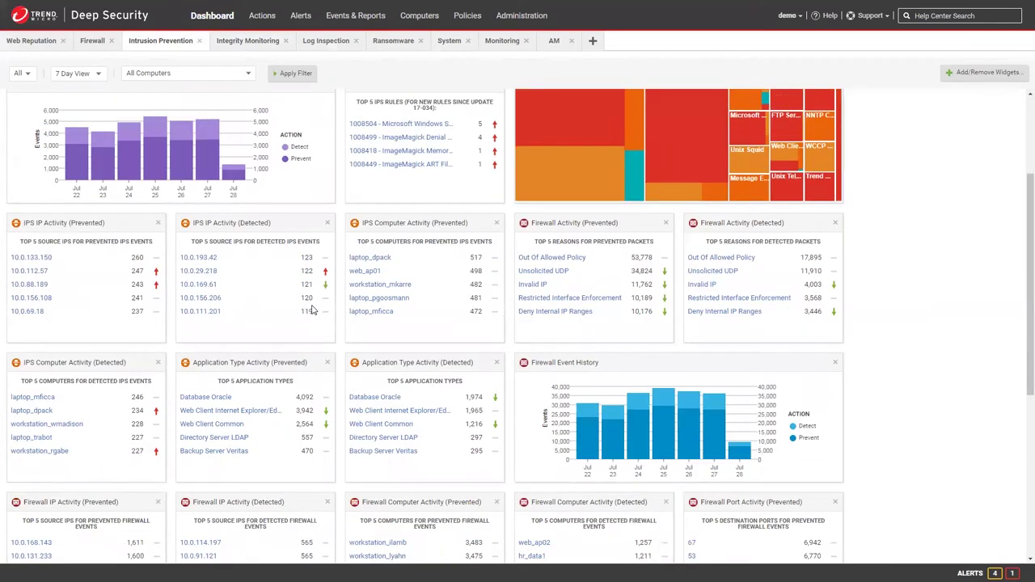
pyautogui.scroll(-4, 314, 310)
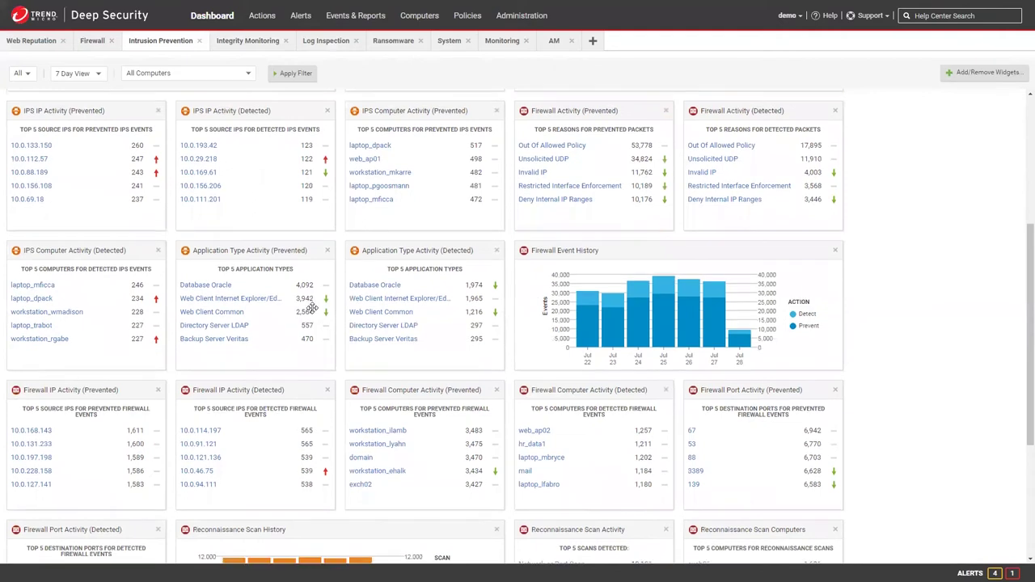
pyautogui.scroll(-3, 316, 313)
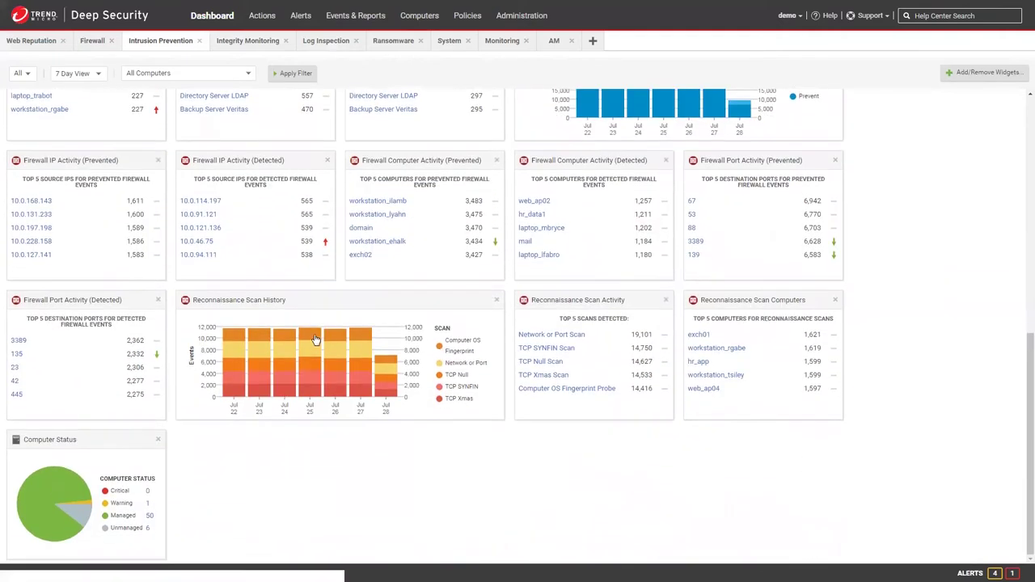
pyautogui.scroll(6, 315, 358)
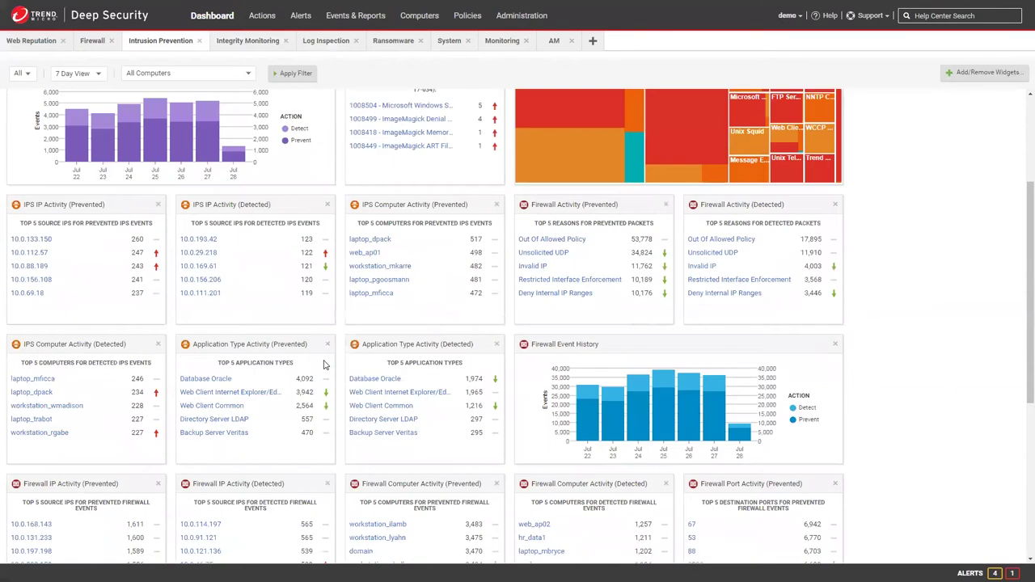
# Examine the firewall activity and firewall event history widgets in the dashboard's Intrusion Prevention view.
pyautogui.scroll(3, 359, 372)
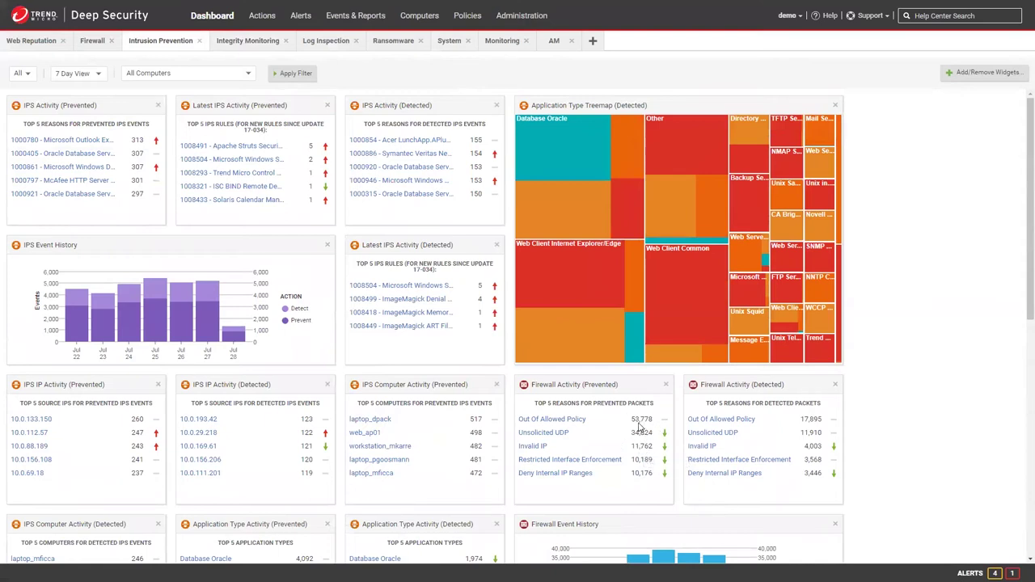
pyautogui.moveTo(639, 427)
pyautogui.scroll(-3, 598, 457)
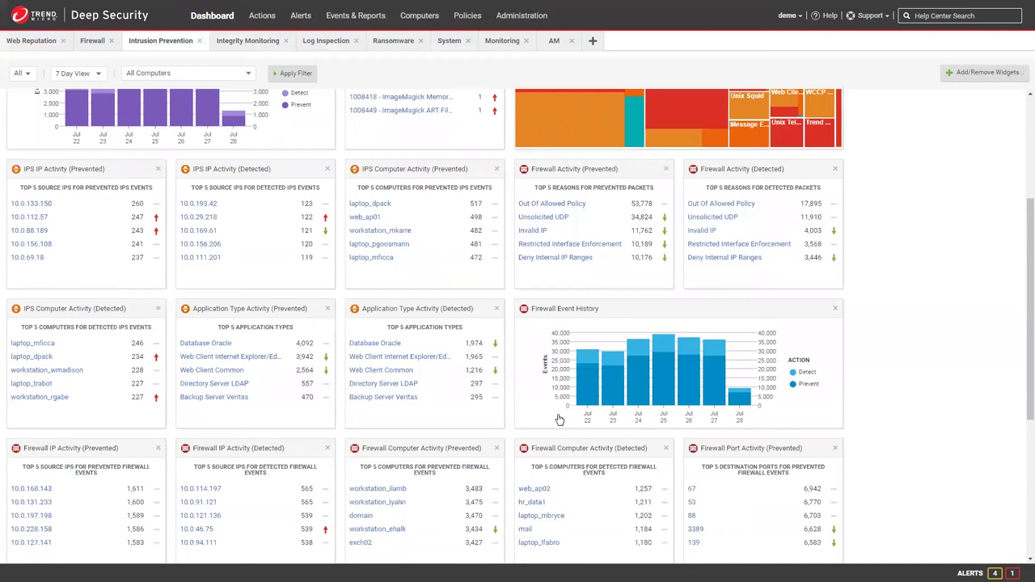
pyautogui.scroll(3, 308, 219)
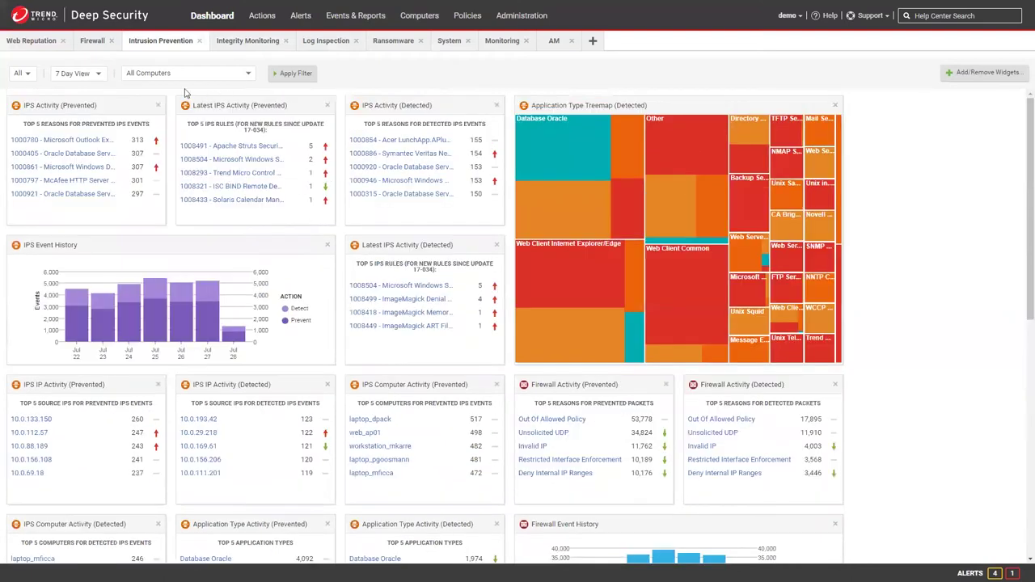
# Open the dashboard's Firewall view and examine its firewall activity, reconnaissance scan and log inspection widgets.
pyautogui.click(95, 42)
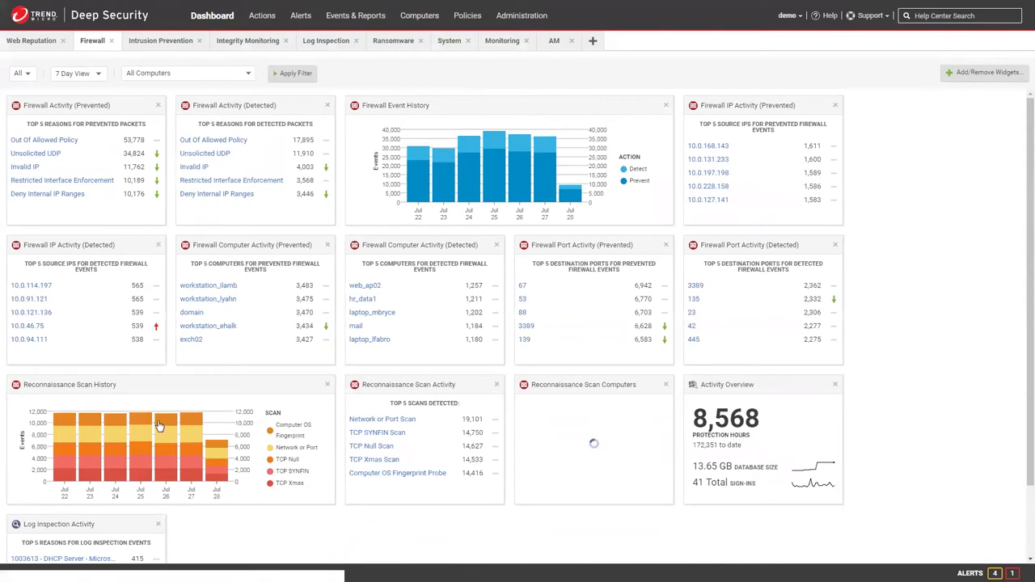
pyautogui.scroll(-1, 162, 424)
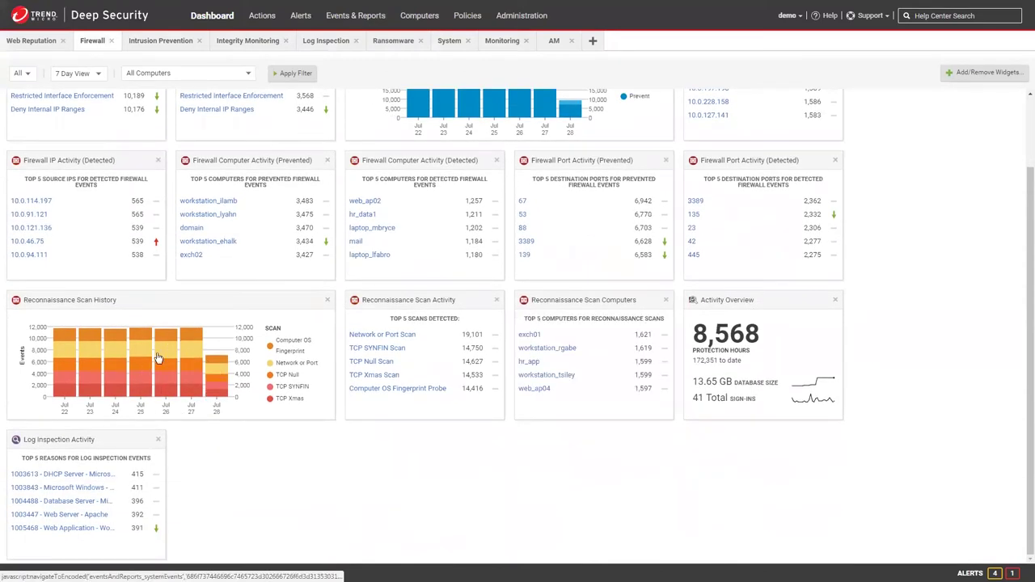
pyautogui.moveTo(160, 351)
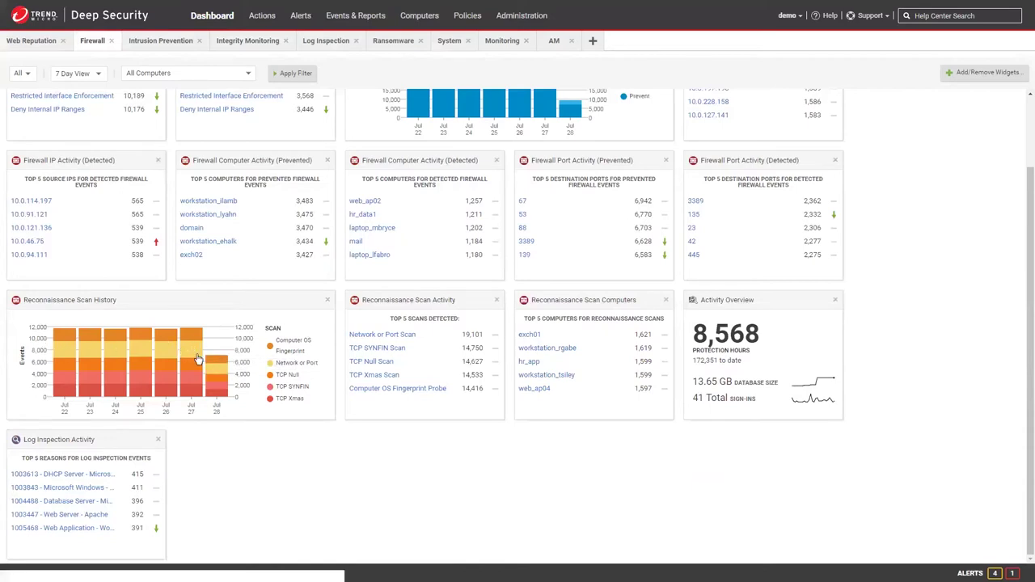
pyautogui.scroll(2, 334, 362)
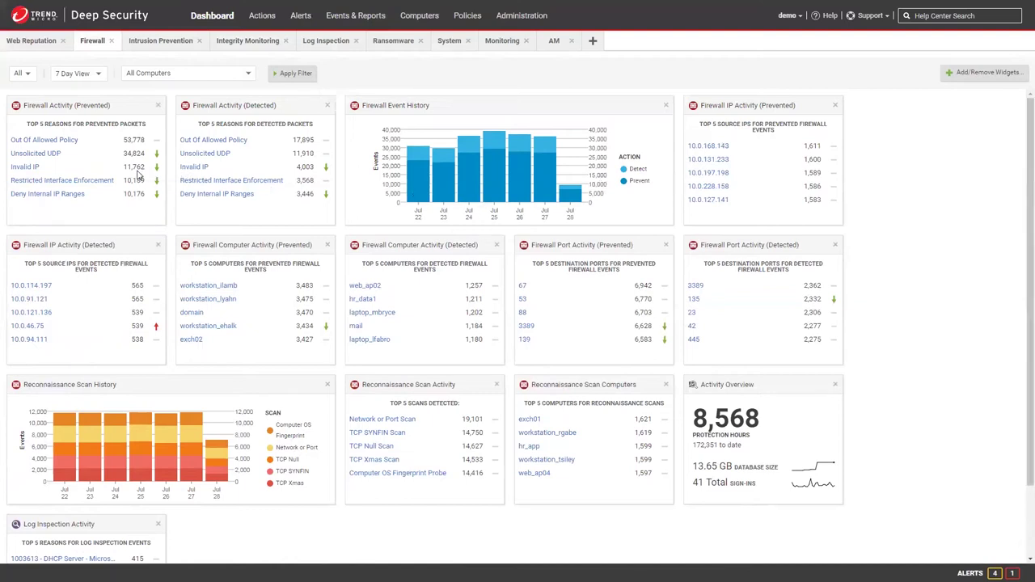
pyautogui.moveTo(137, 174)
# Open the dashboard's Ransomware view and check the available time ranges, keeping 7 Day View.
pyautogui.click(405, 45)
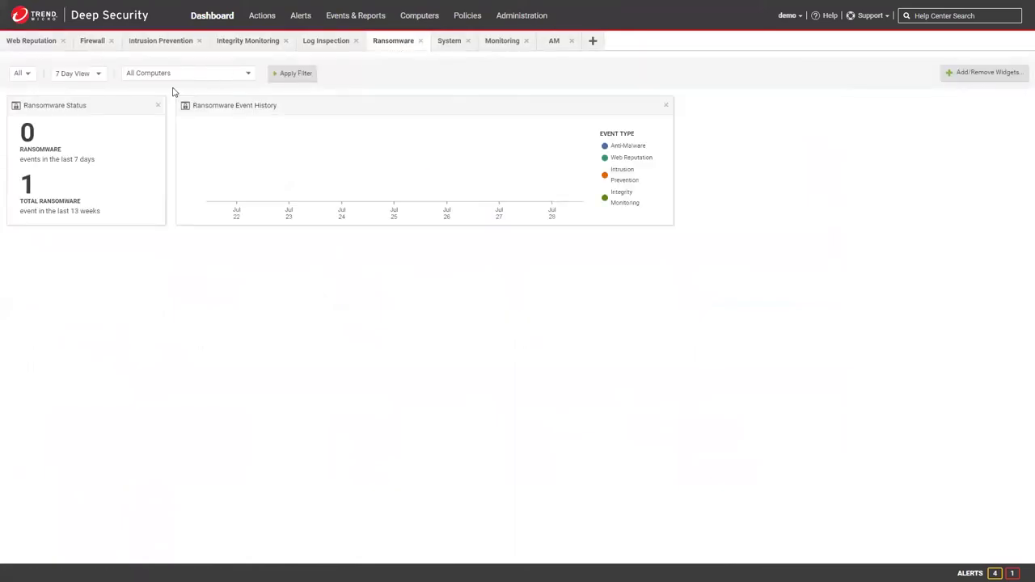
pyautogui.click(97, 75)
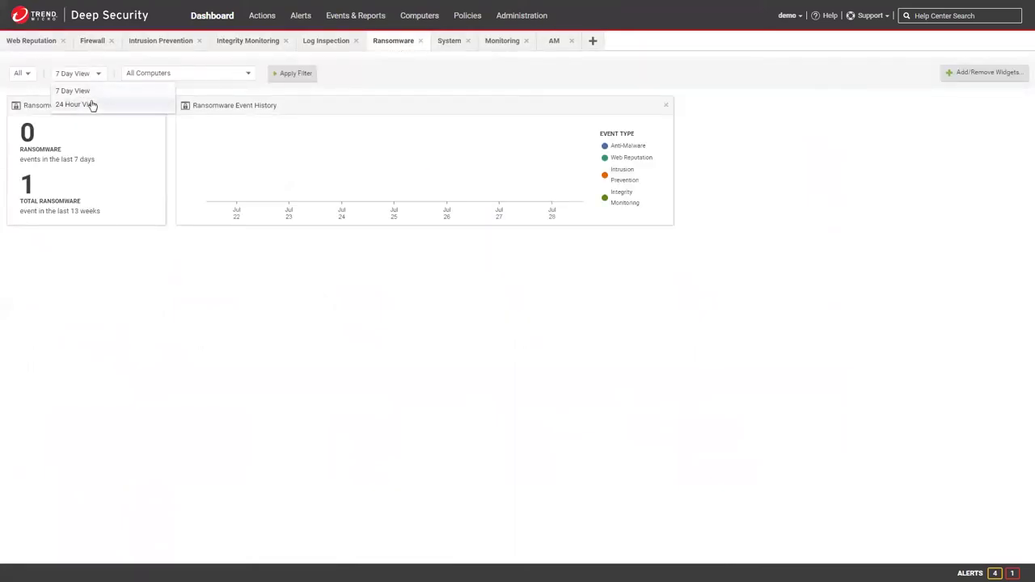
pyautogui.click(88, 92)
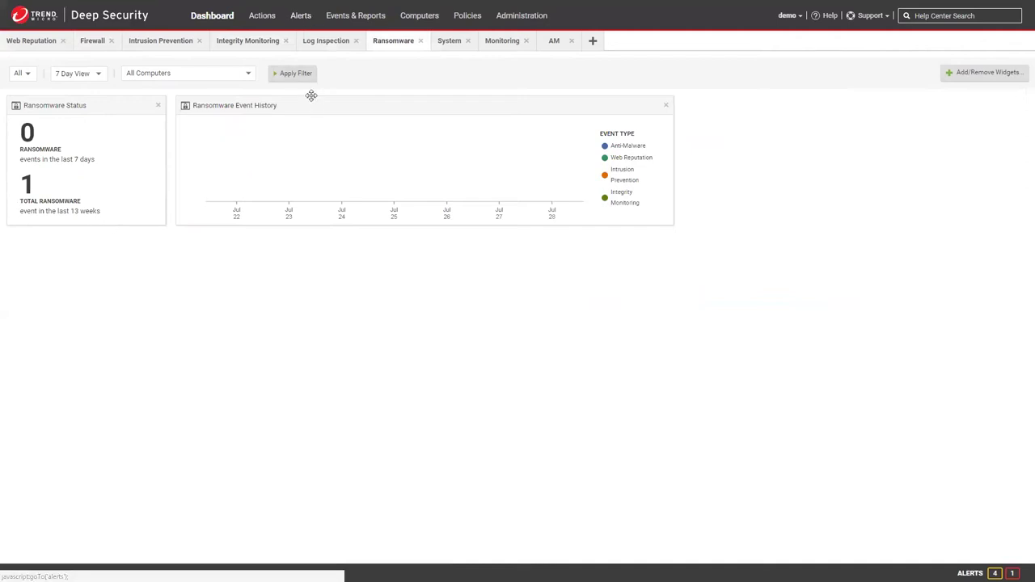
# From the Intrusion Prevention view, open the detected events for rule 1000920 and examine the first event's general, source and destination details.
pyautogui.click(175, 45)
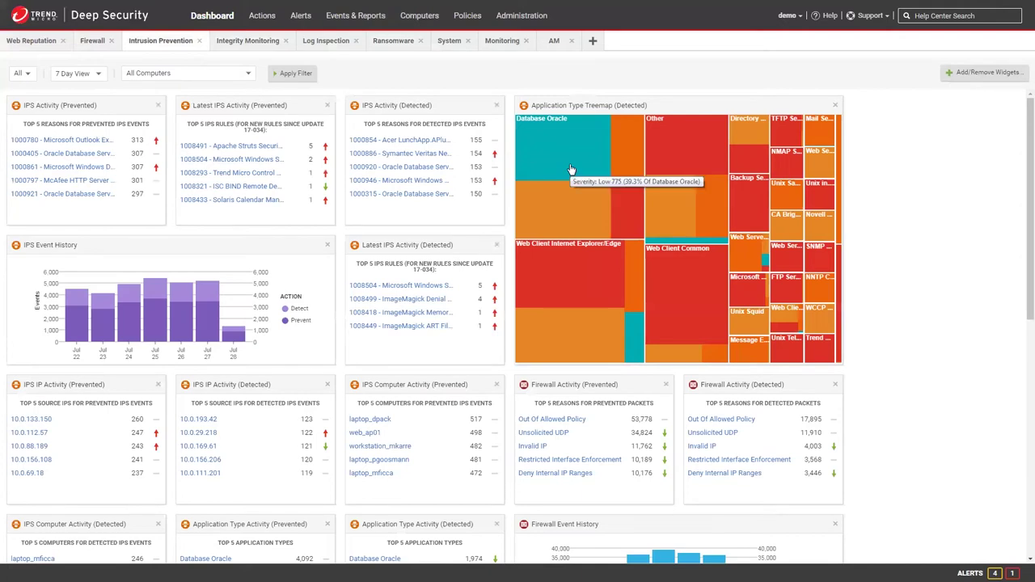
pyautogui.click(419, 171)
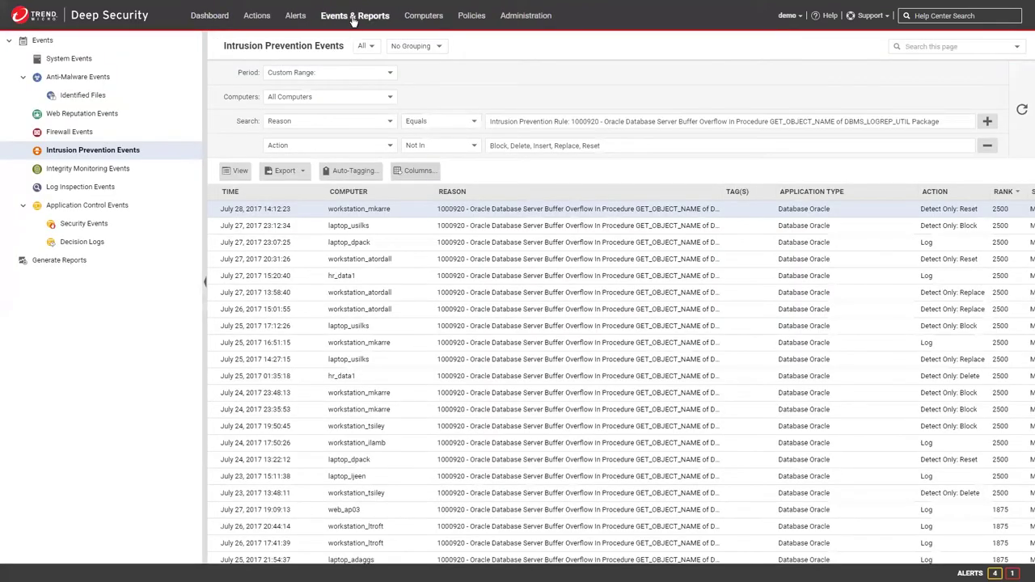
pyautogui.doubleClick(402, 215)
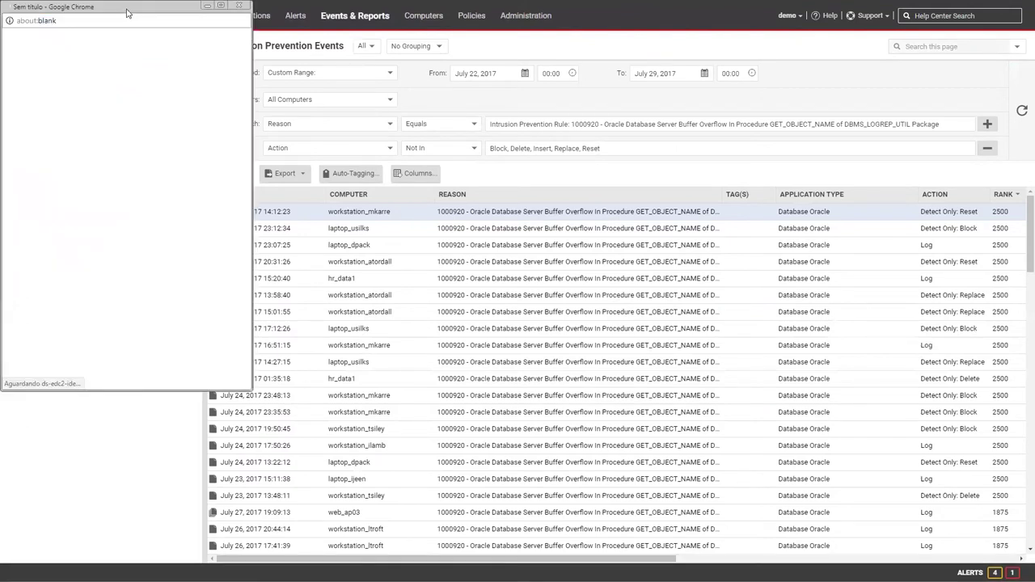
pyautogui.moveTo(129, 10); pyautogui.dragTo(312, 76)
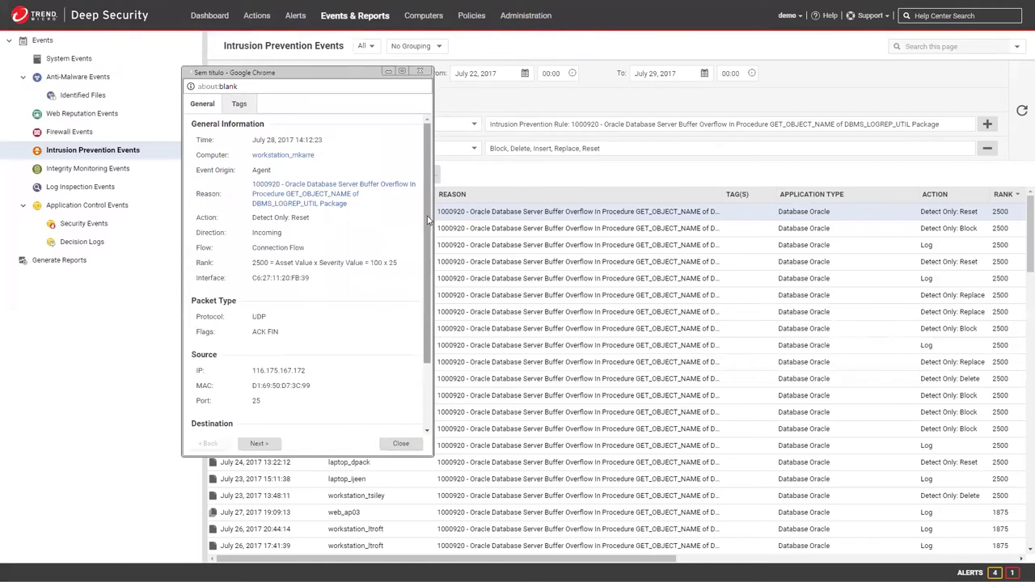
pyautogui.moveTo(426, 220); pyautogui.dragTo(426, 284)
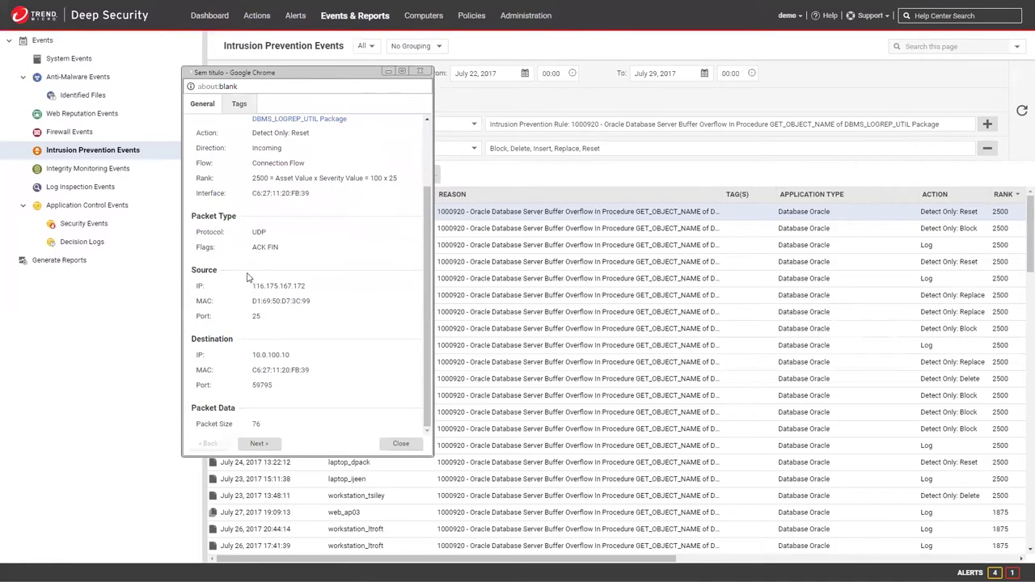
pyautogui.moveTo(251, 285); pyautogui.dragTo(280, 330)
pyautogui.click(280, 327)
# Advance through the next two intrusion prevention events in the event viewer and close it.
pyautogui.click(271, 445)
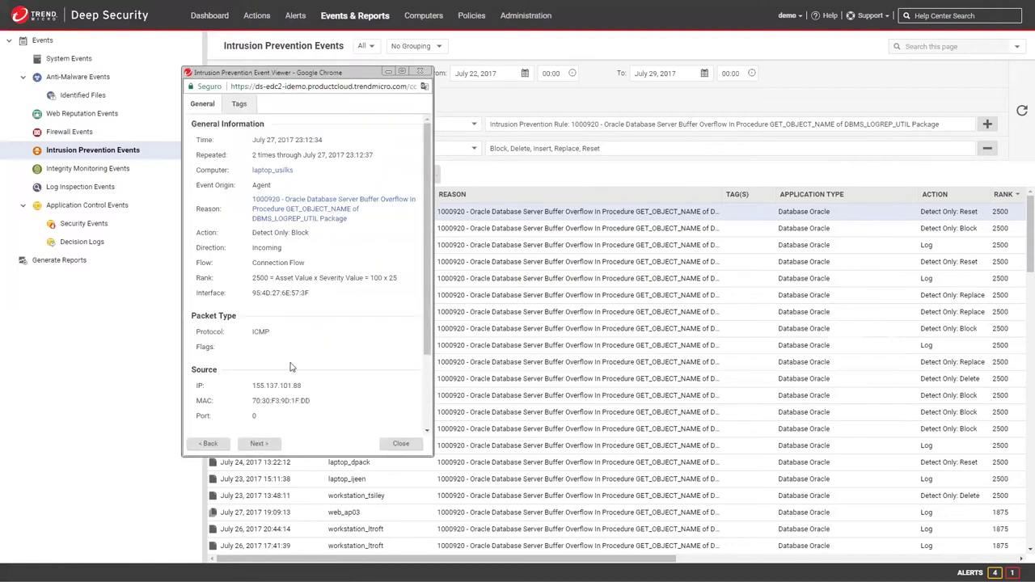
pyautogui.click(266, 443)
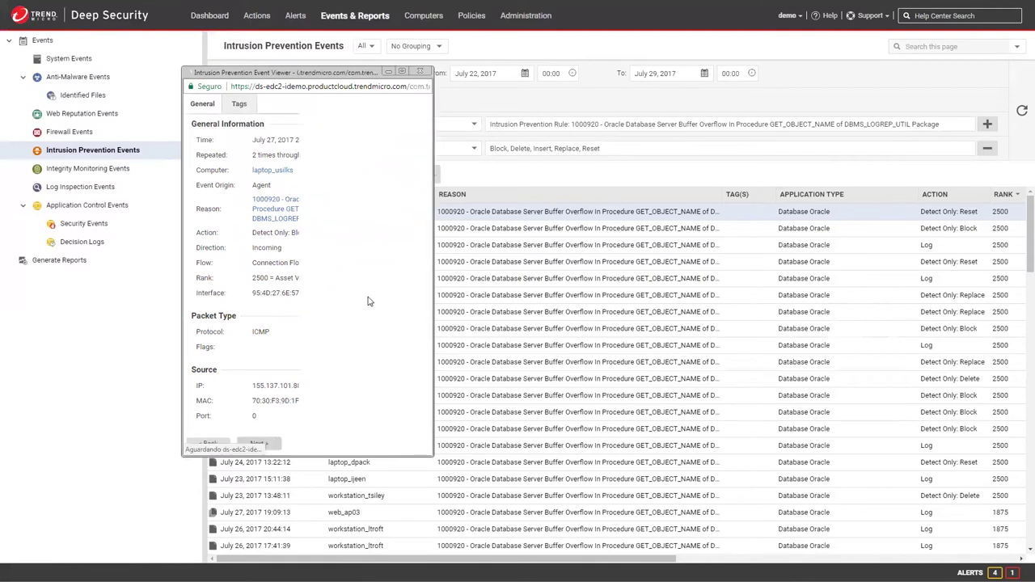
pyautogui.click(424, 73)
# Open the report generation page and look through the available report types without choosing one.
pyautogui.click(65, 265)
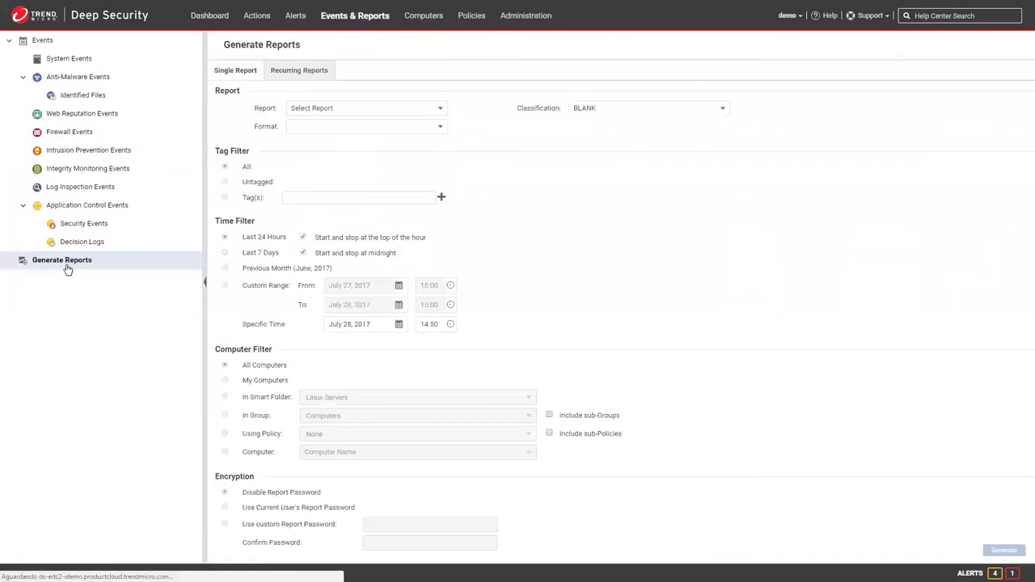
pyautogui.click(442, 109)
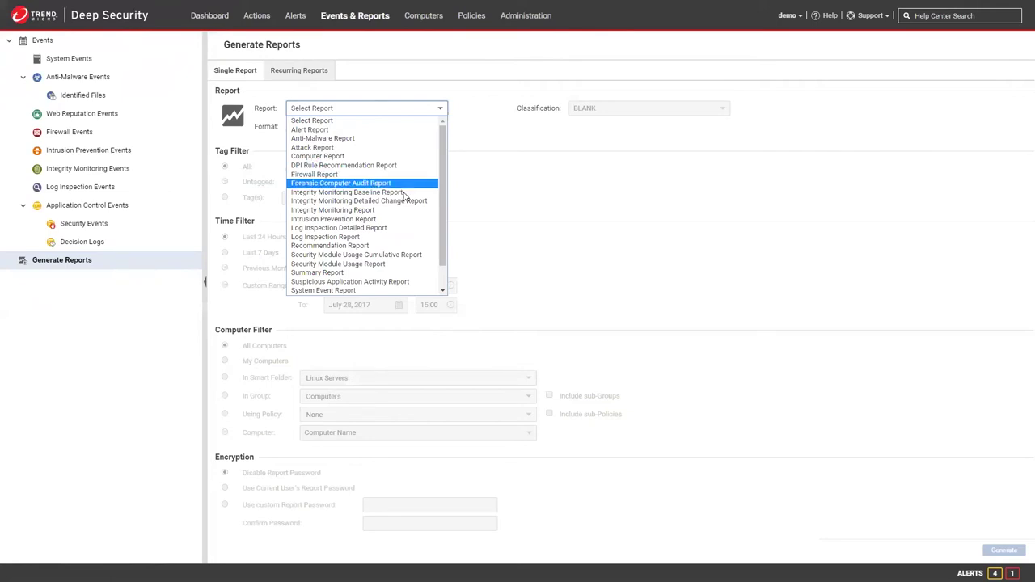
pyautogui.scroll(-1, 396, 229)
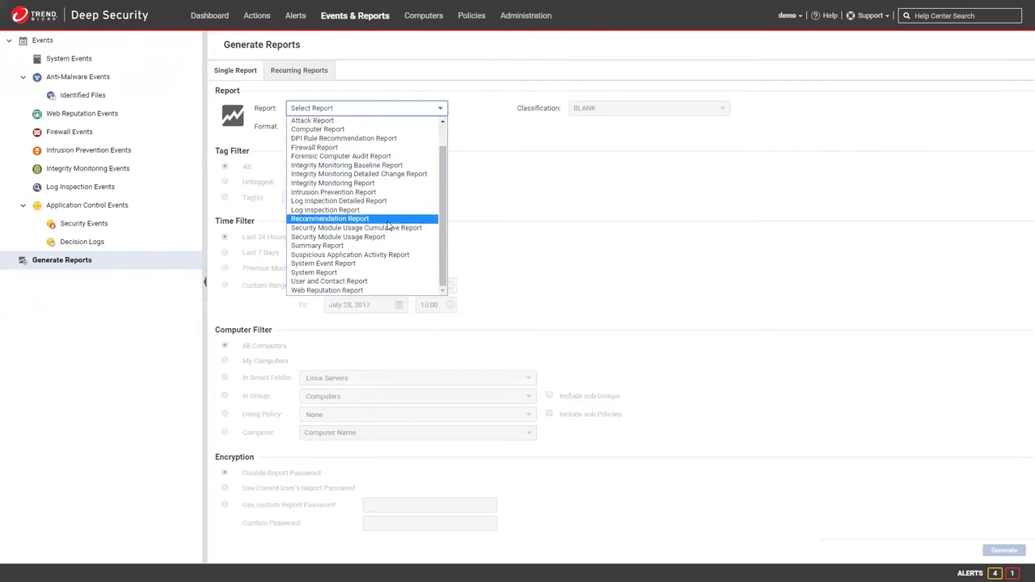
pyautogui.click(529, 173)
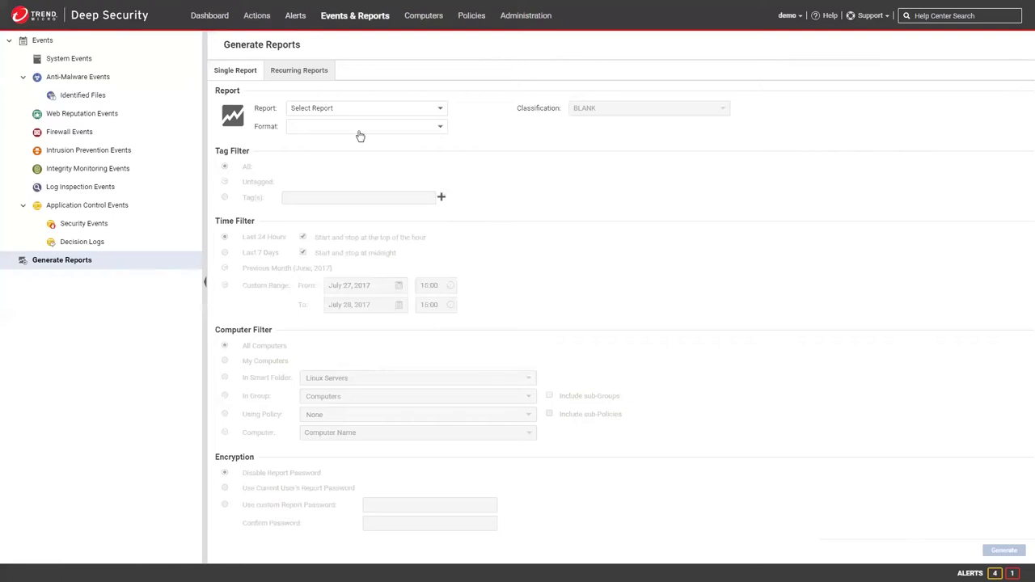
# Return to the dashboard and look through all widgets of the Intrusion Prevention view, down to the reconnaissance scans and computer status.
pyautogui.click(207, 18)
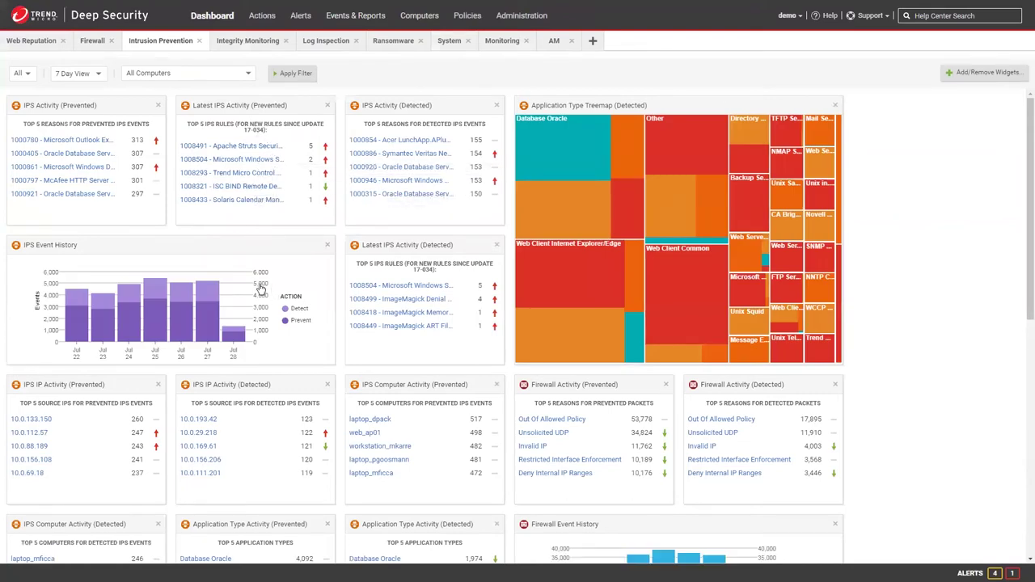
pyautogui.scroll(-6, 261, 264)
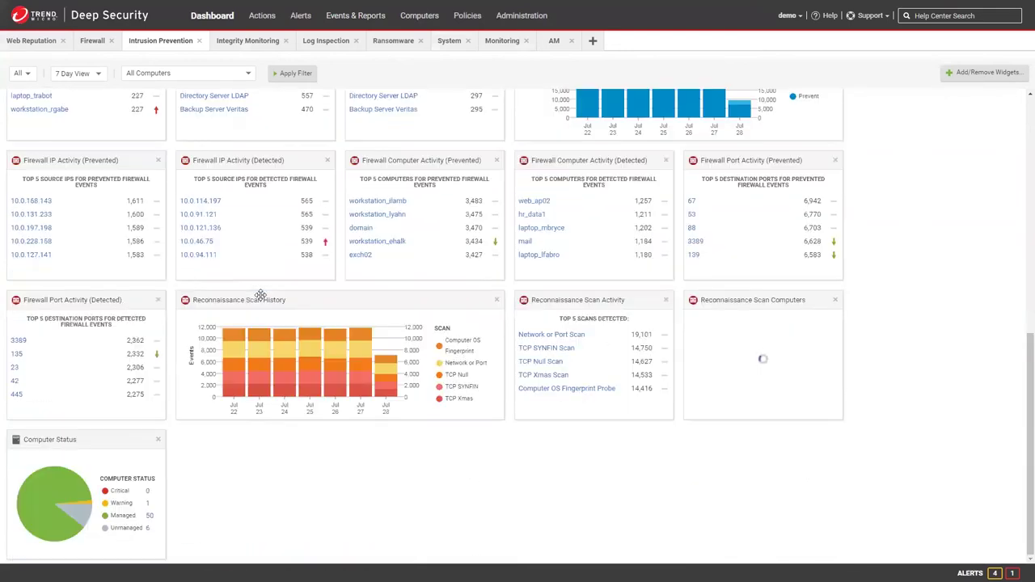
pyautogui.scroll(6, 261, 301)
pyautogui.scroll(-6, 261, 301)
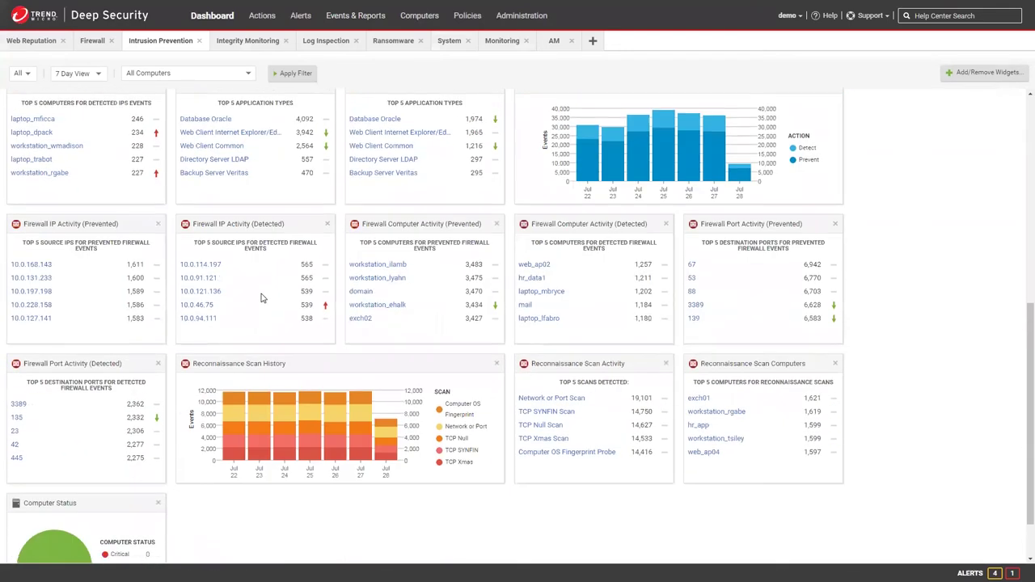
pyautogui.scroll(7, 178, 349)
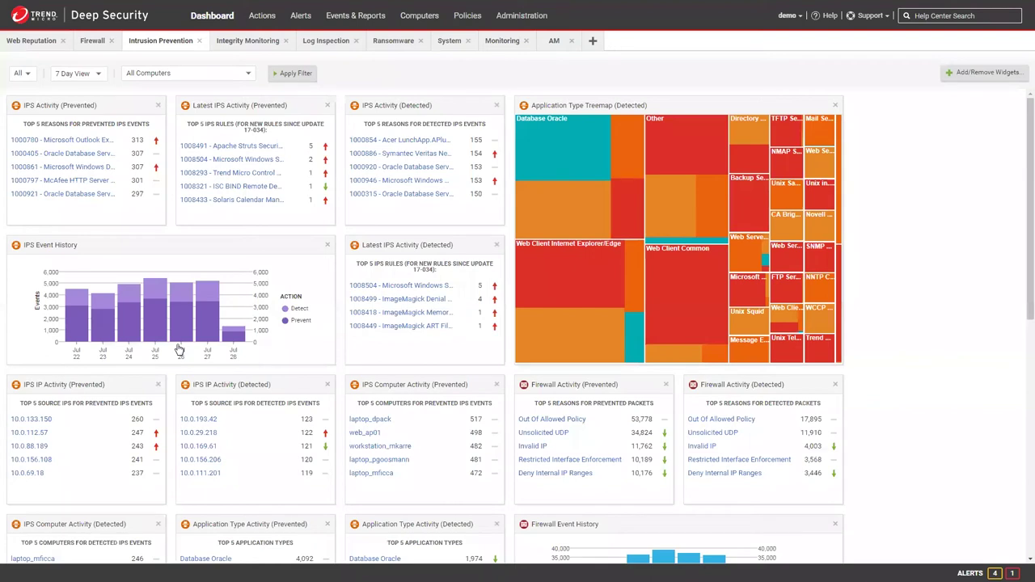
# Look over the dashboard's Firewall, Intrusion Prevention and Monitoring views in turn.
pyautogui.click(87, 42)
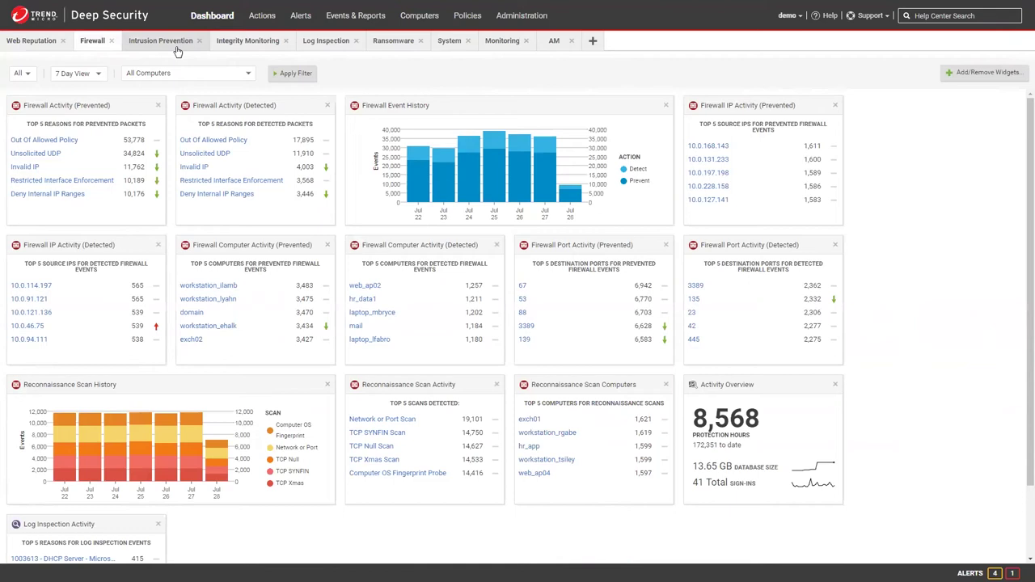
pyautogui.click(176, 47)
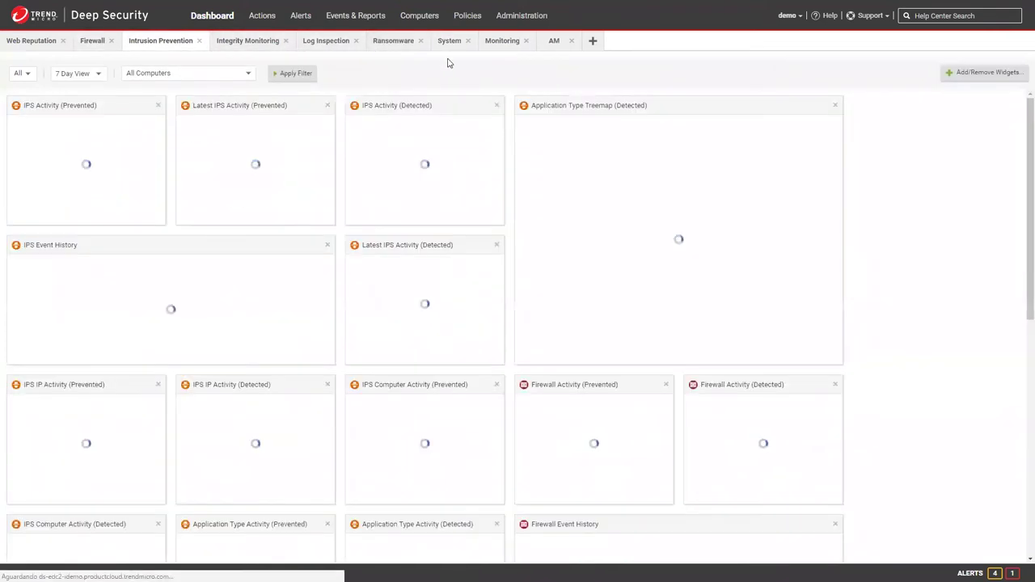
pyautogui.click(500, 44)
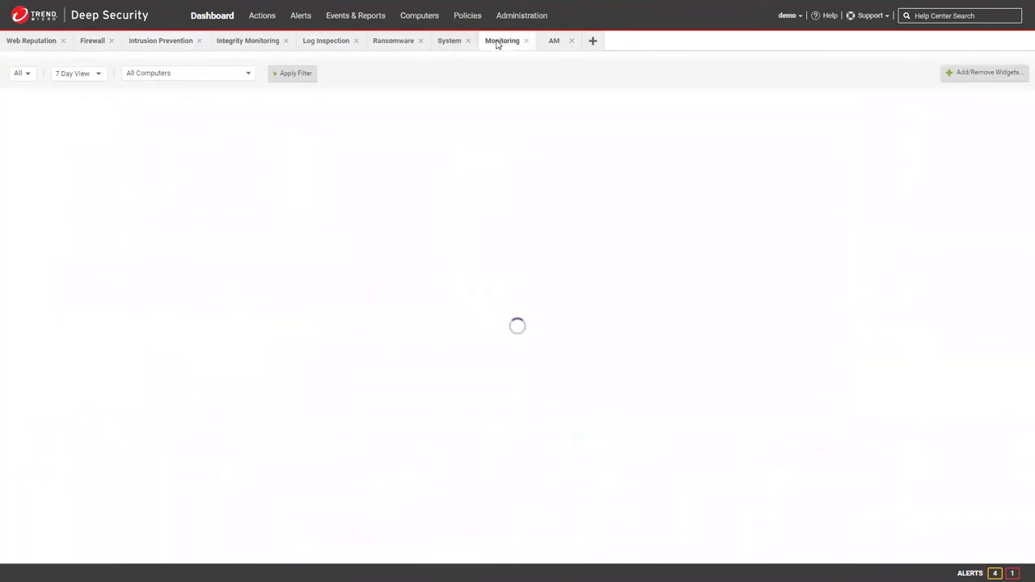
pyautogui.click(444, 46)
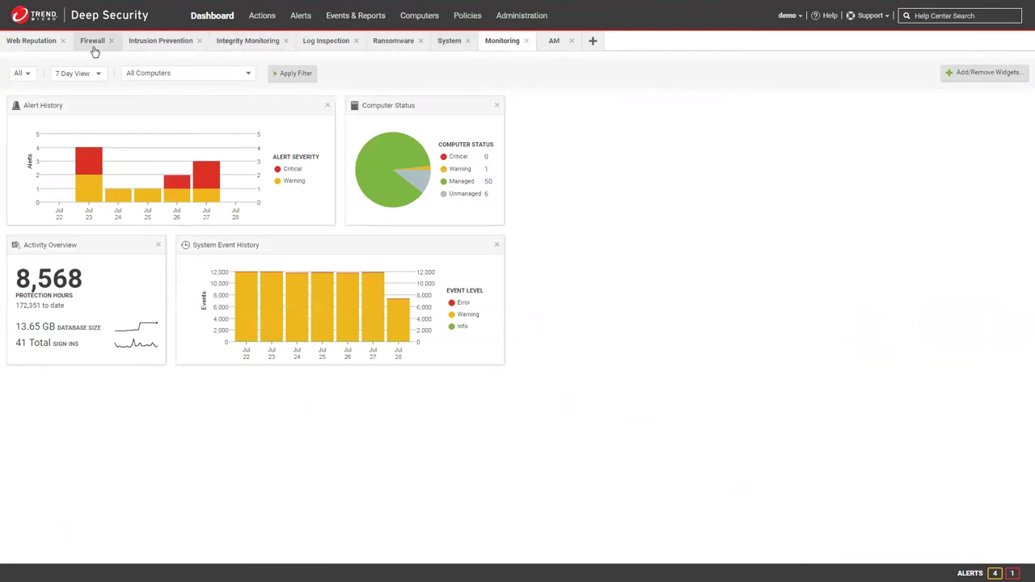
# From the dashboard's Web Reputation view, open the events for the first listed URL, view the event's details and close them.
pyautogui.click(35, 49)
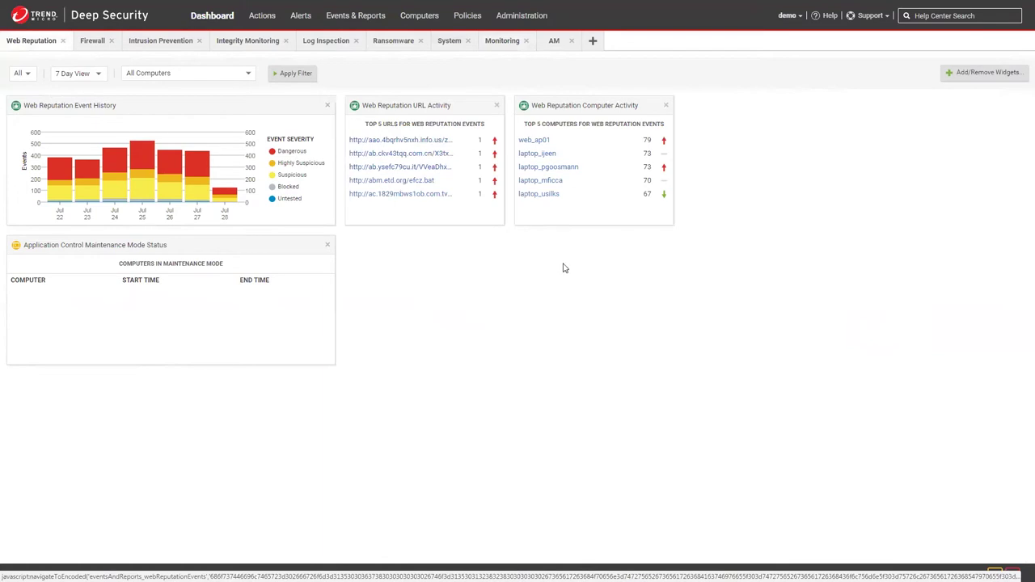
pyautogui.click(433, 142)
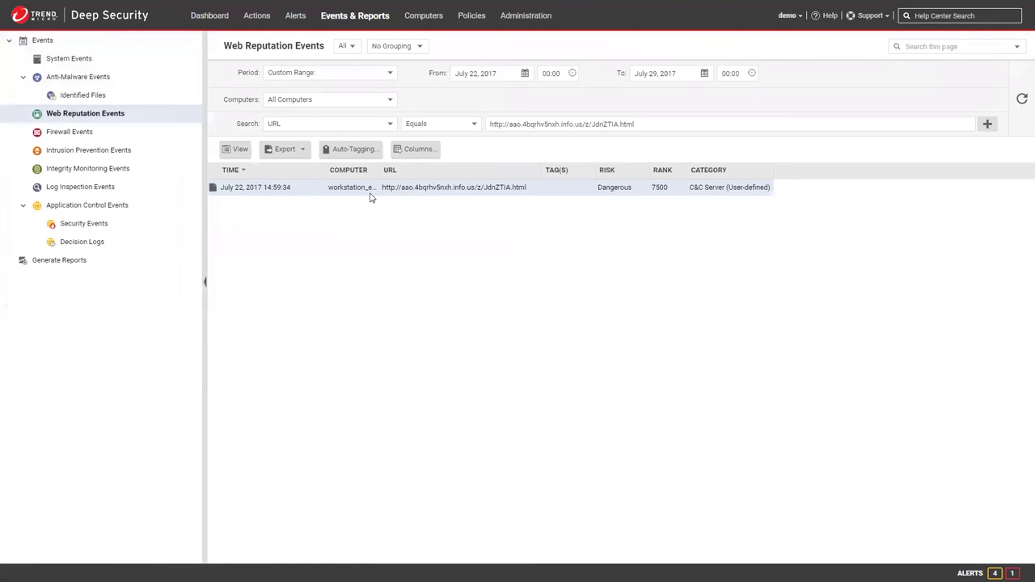
pyautogui.doubleClick(304, 189)
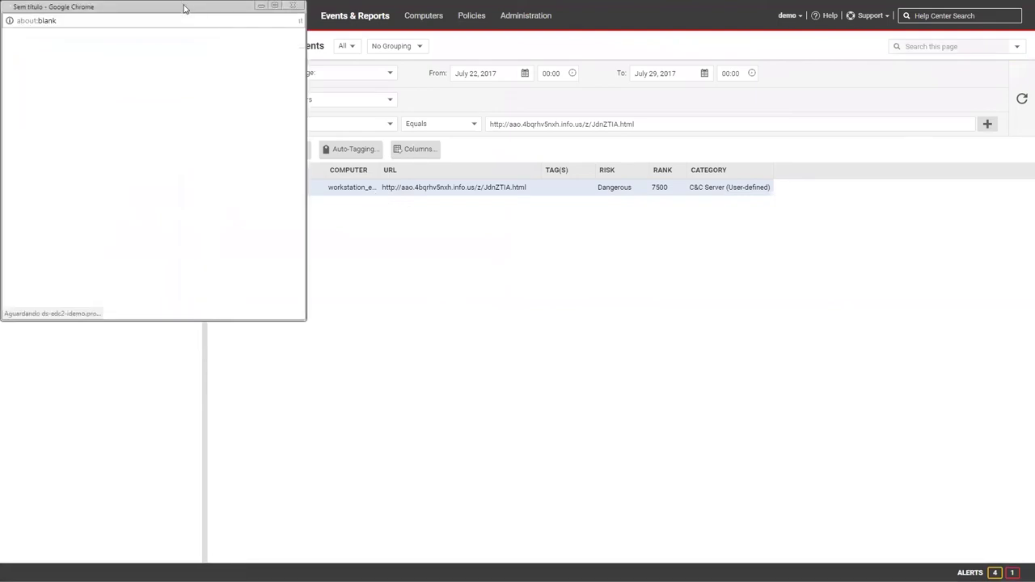
pyautogui.moveTo(185, 8); pyautogui.dragTo(252, 46)
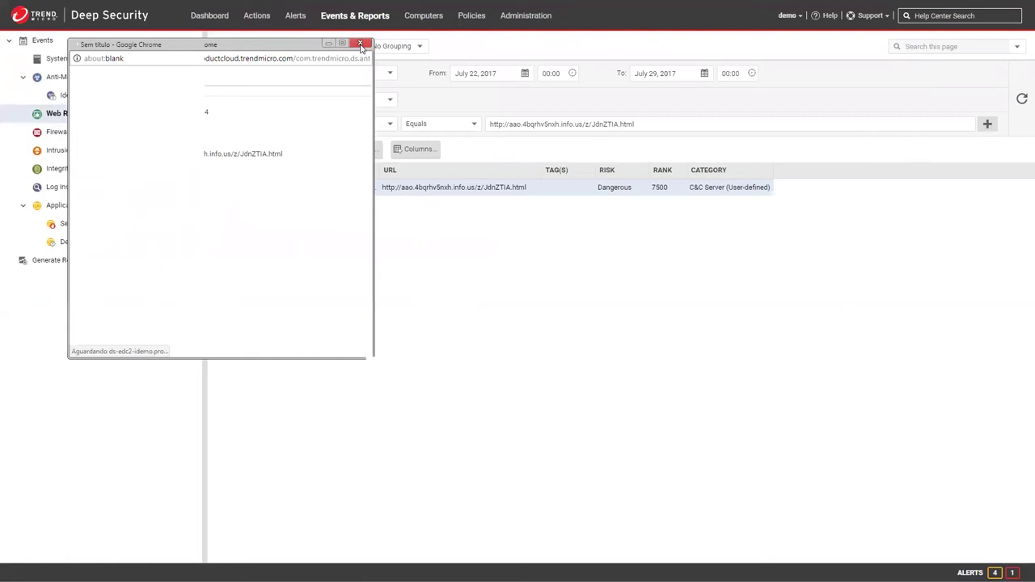
pyautogui.click(360, 43)
# Search the Intrusion Prevention rules for "ransomware" and look through the matching rules.
pyautogui.click(468, 21)
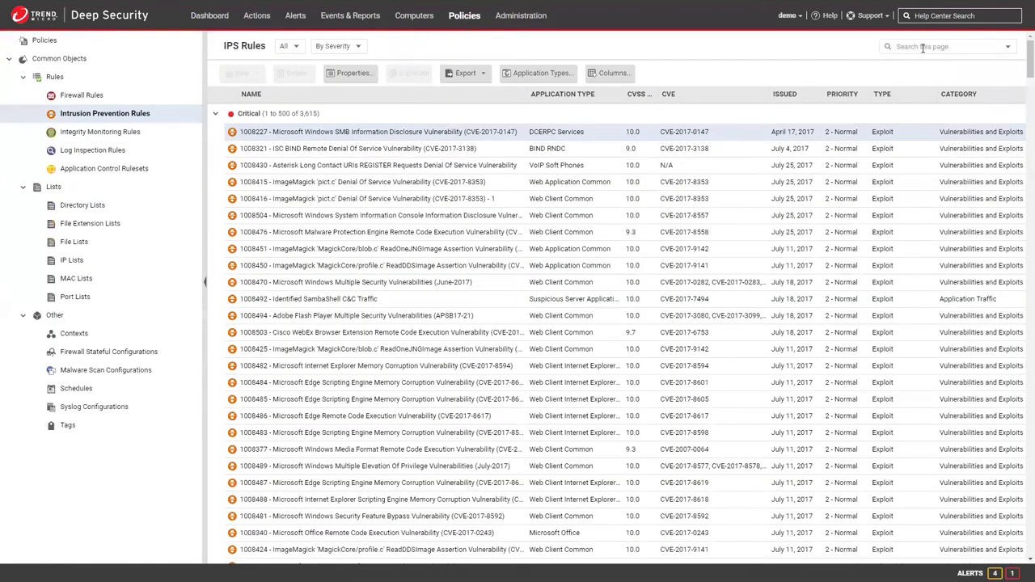
pyautogui.click(922, 47)
pyautogui.write('ranso')
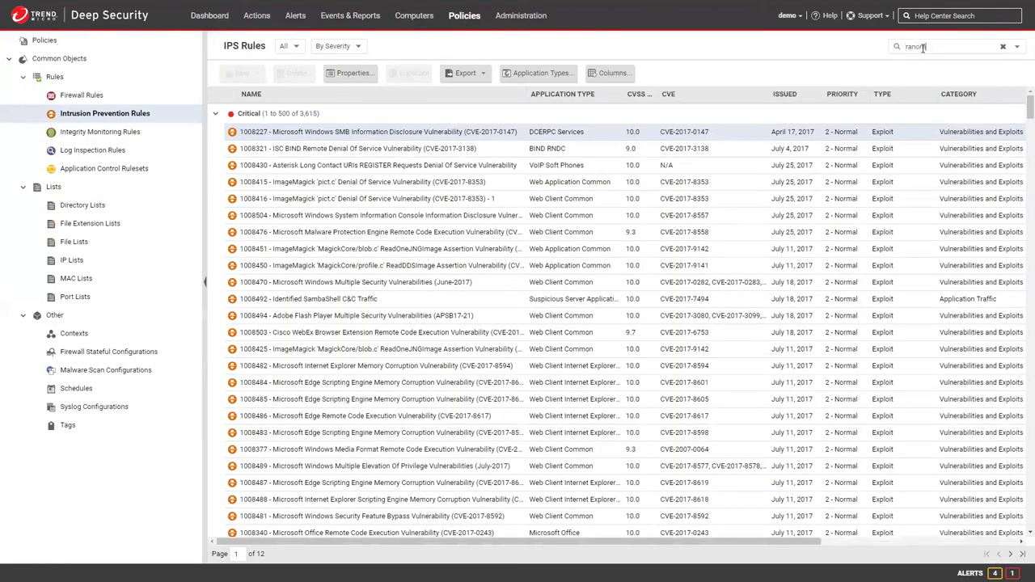
pyautogui.write('mware')
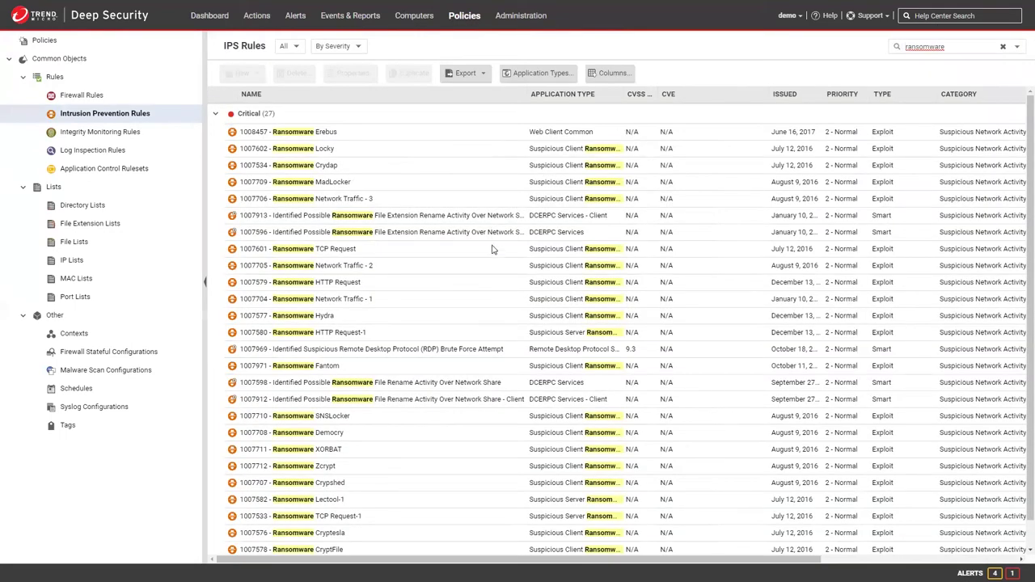
pyautogui.scroll(-1, 487, 257)
pyautogui.scroll(1, 483, 262)
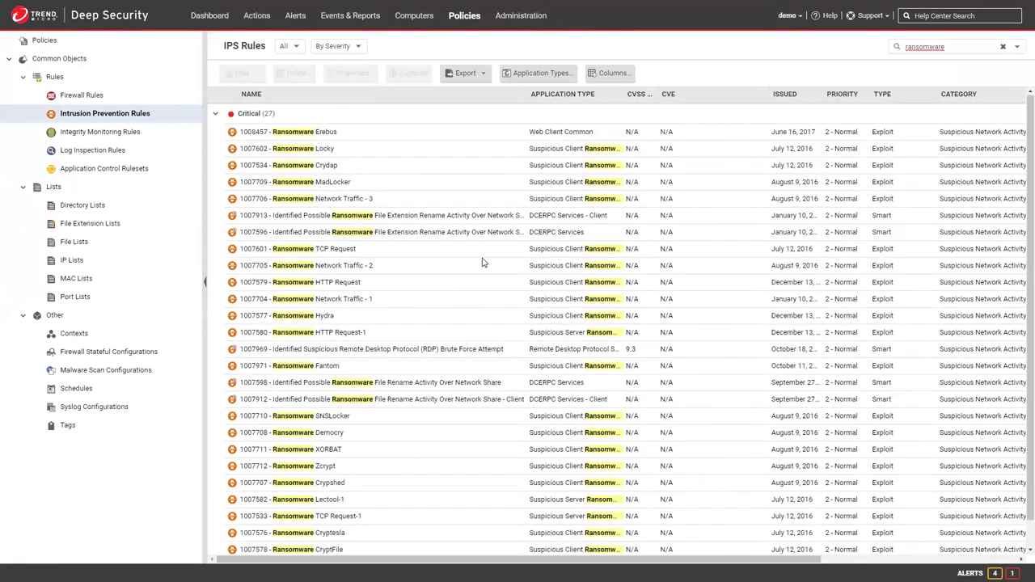